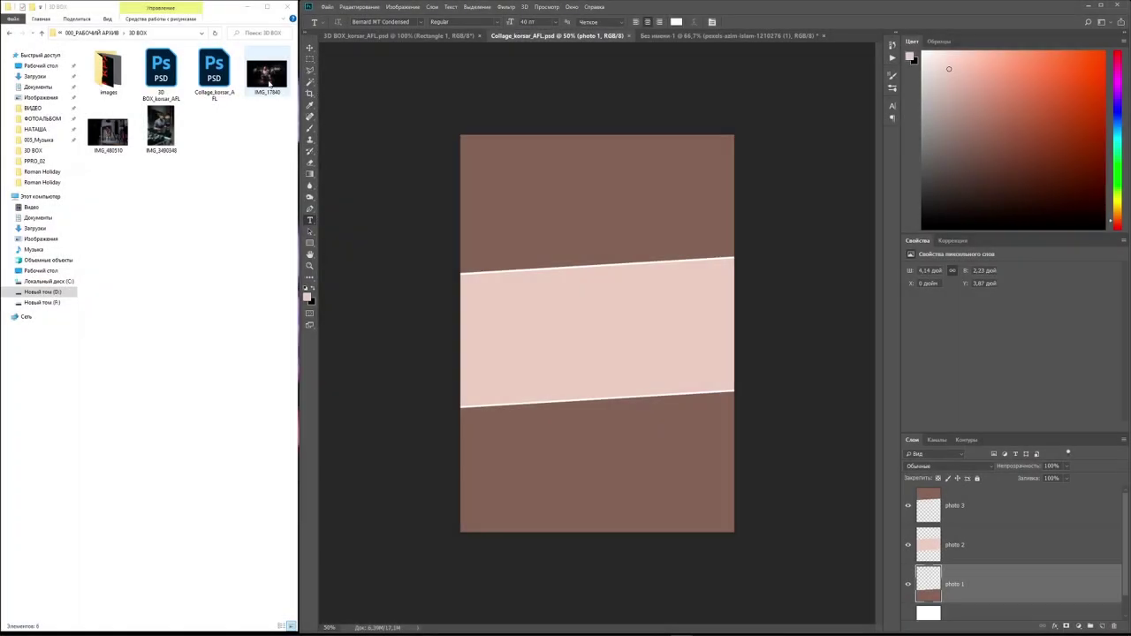
# - Snap the 3D BOX folder beside Photoshop and confirm the collage is 1240 × 1800 px, 300 ppi
pyautogui.moveTo(269, 78); pyautogui.dragTo(628, 452)
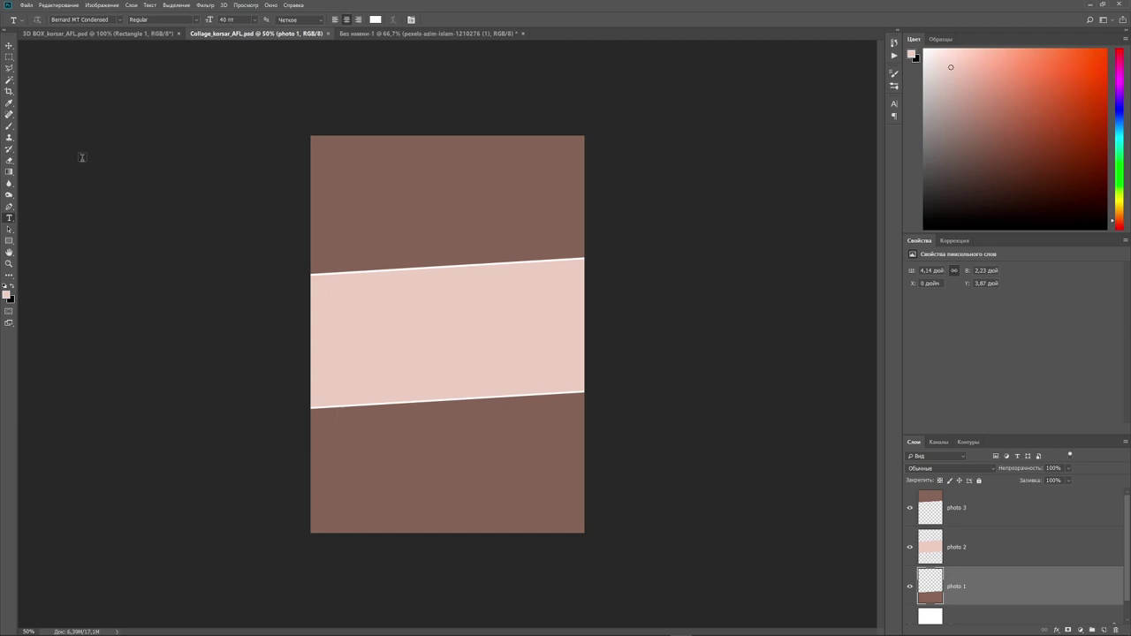
pyautogui.hotkey('ctrl', 'alt', 'i')
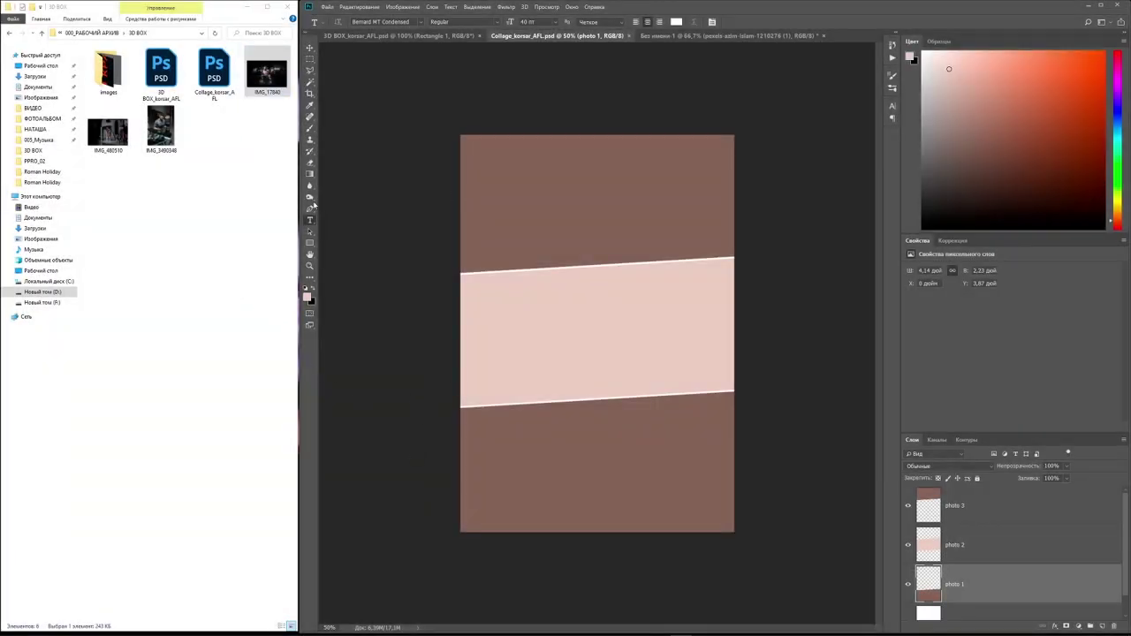
# - Place the weightlifter photo IMG_17840 into the collage and locate its layer
pyautogui.moveTo(267, 75); pyautogui.dragTo(571, 346)
pyautogui.press('Return')
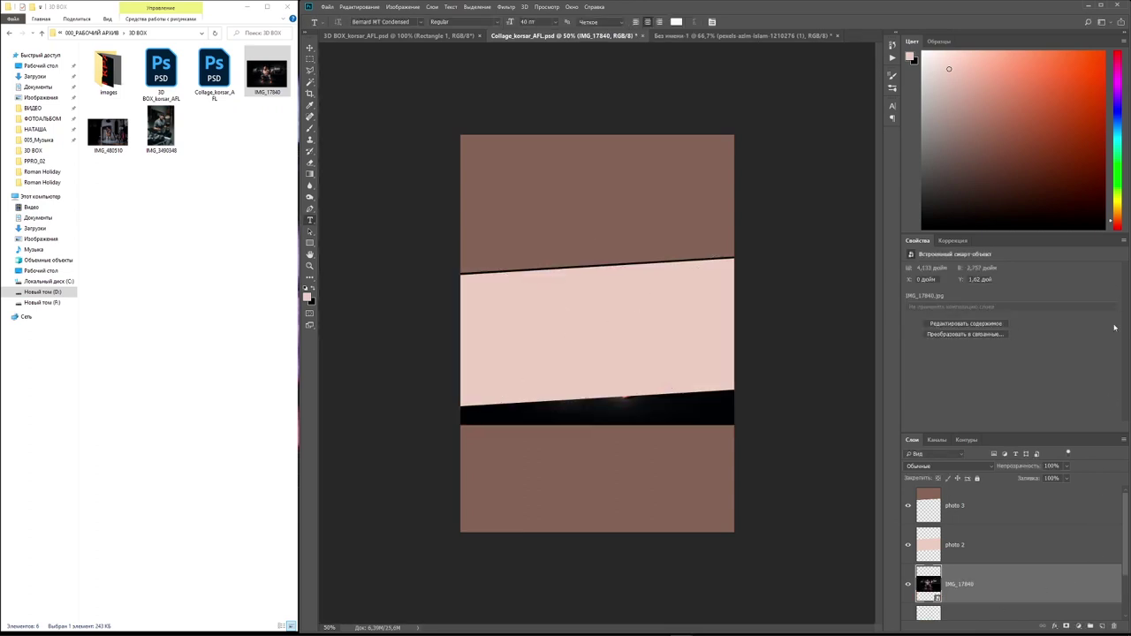
pyautogui.moveTo(1069, 433); pyautogui.dragTo(1068, 369)
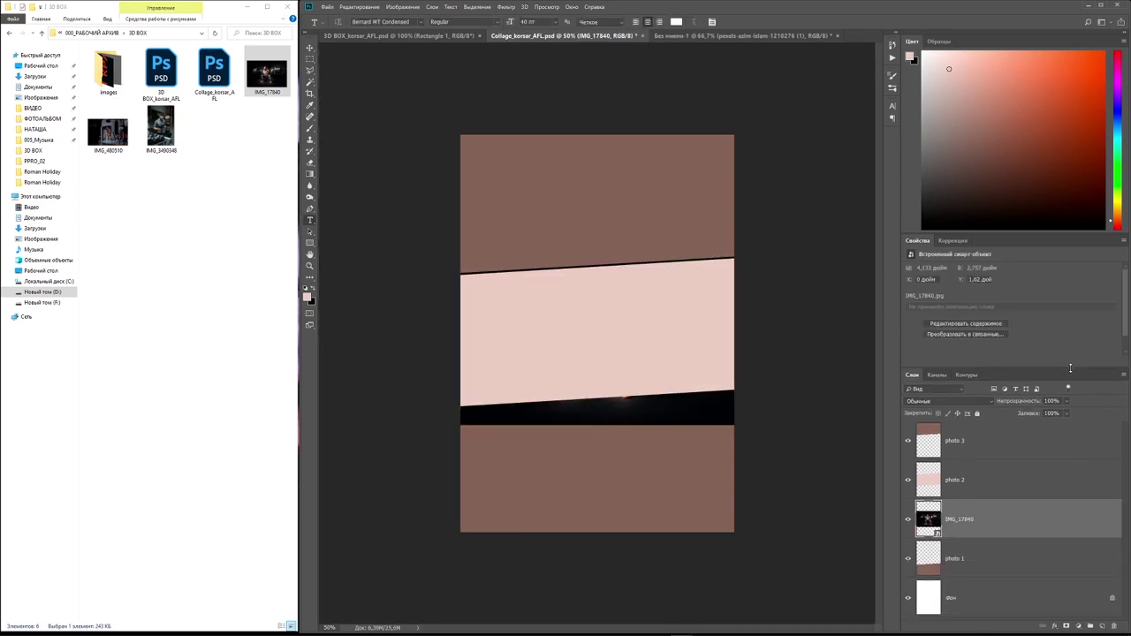
pyautogui.click(908, 518)
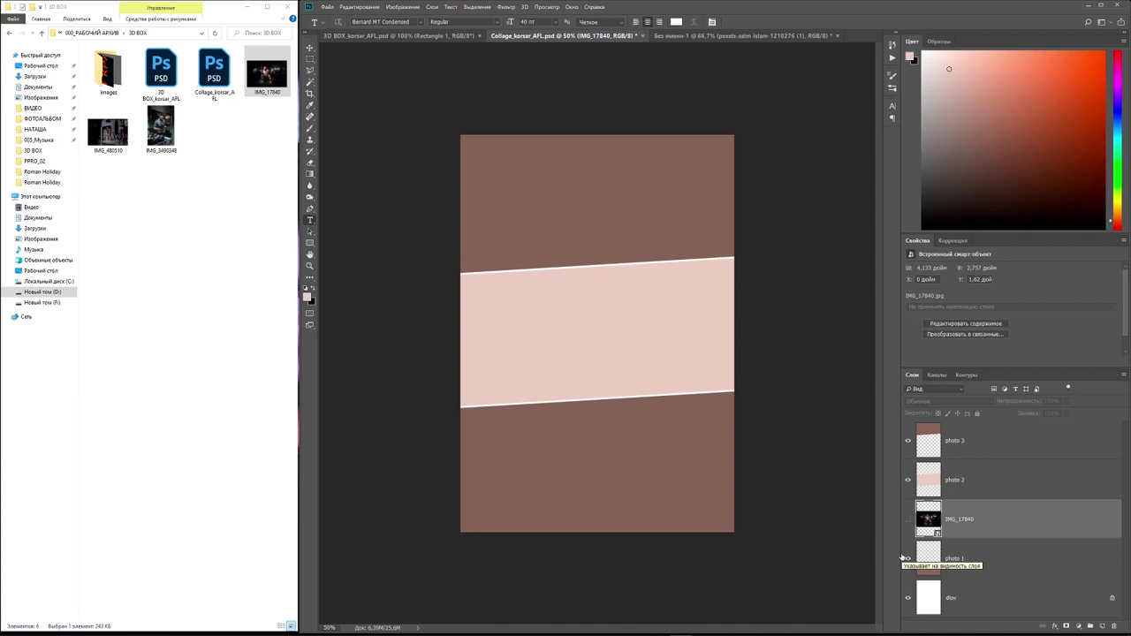
pyautogui.click(907, 519)
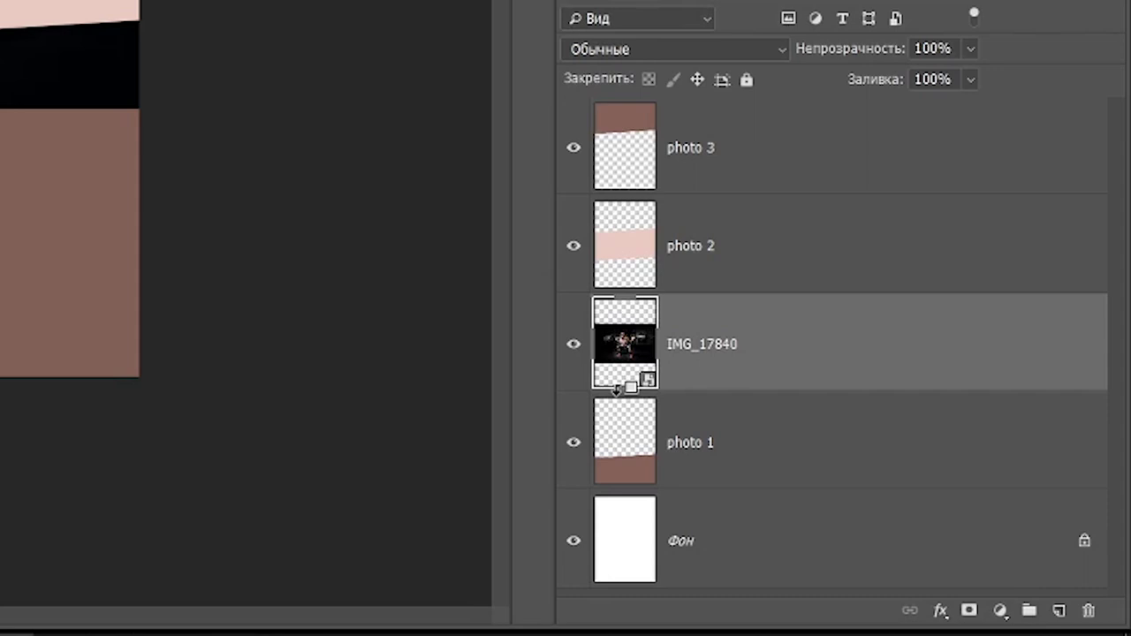
# - Clip IMG_17840 to photo 1 and position the weightlifter within the bottom band
pyautogui.keyDown('alt'); pyautogui.click(618, 388); pyautogui.keyUp('alt')
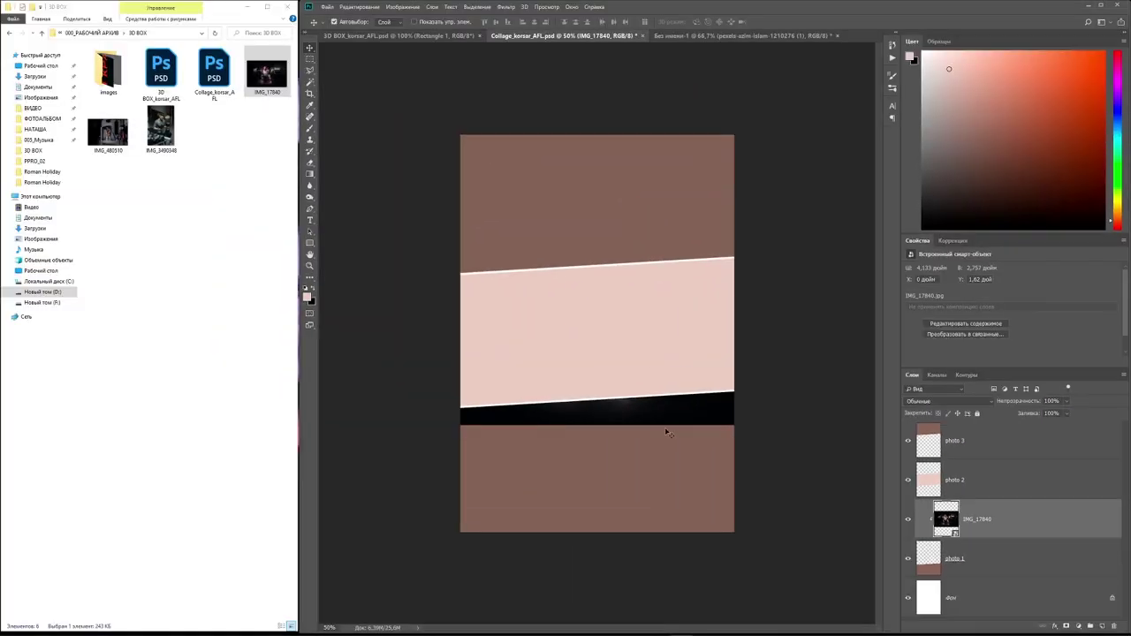
pyautogui.moveTo(667, 433)
pyautogui.mouseDown()
pyautogui.moveTo(672, 540)
pyautogui.moveTo(676, 520)
pyautogui.mouseUp()
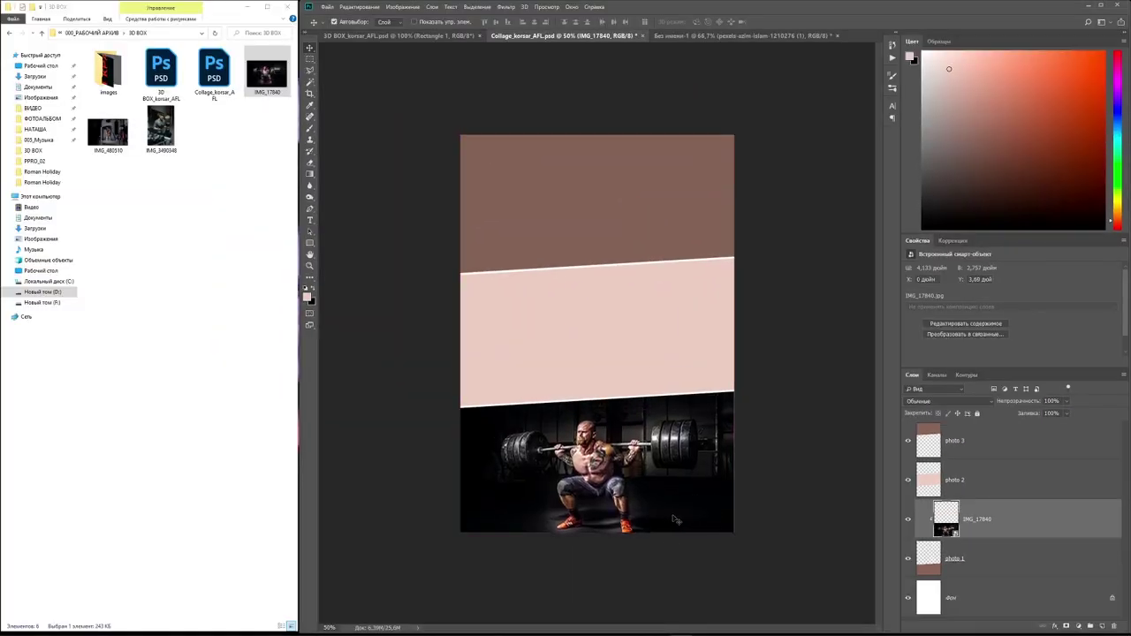
pyautogui.press('Up')
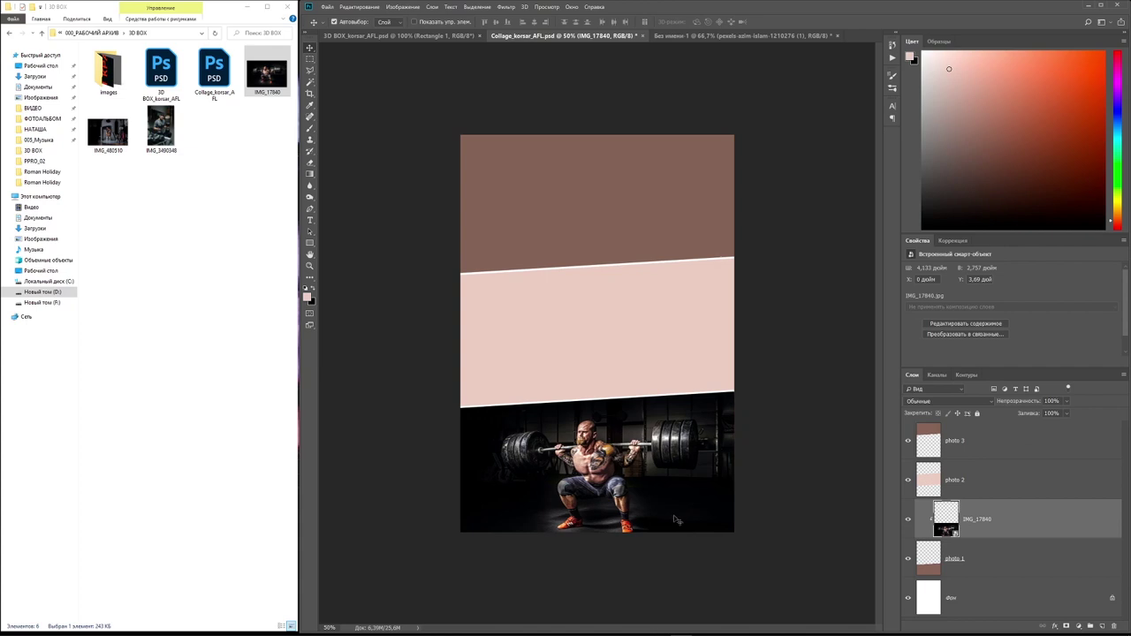
pyautogui.press('Up')
pyautogui.press('Up')
pyautogui.press('Up')
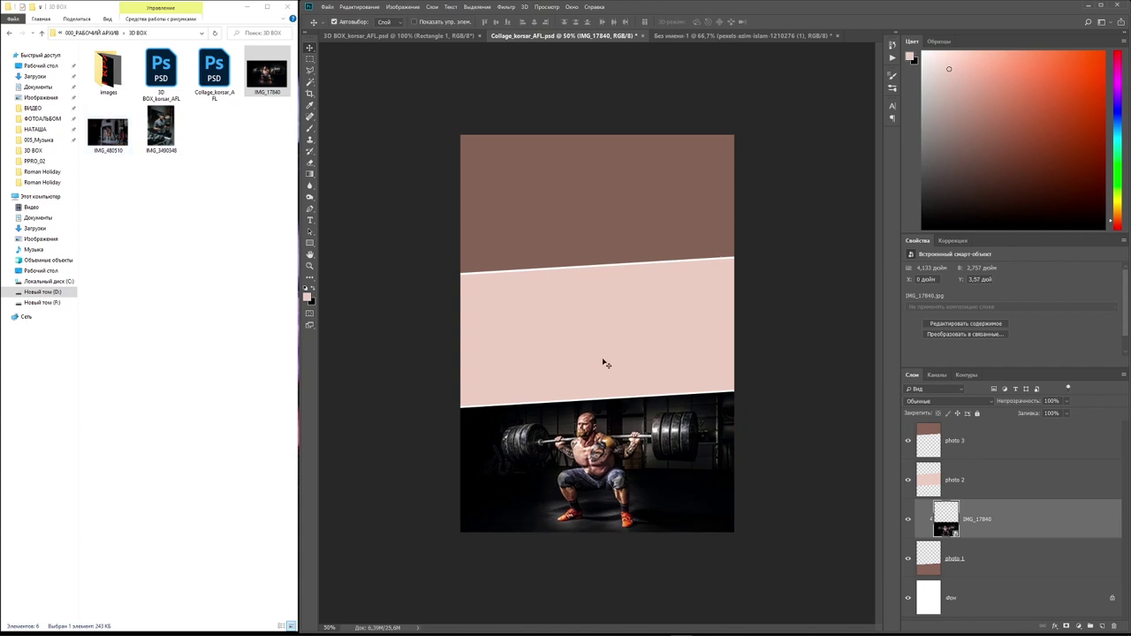
# - Place IMG_480510 above photo 2, clip it, and shift it up in the middle band
pyautogui.moveTo(107, 131); pyautogui.dragTo(612, 340)
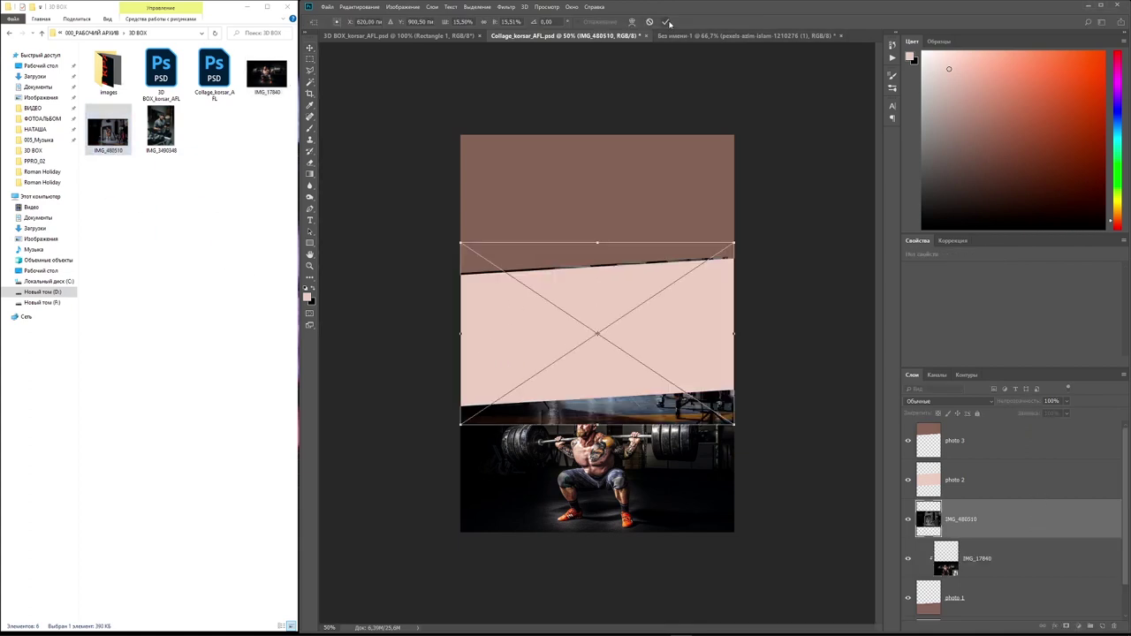
pyautogui.click(666, 22)
pyautogui.moveTo(1043, 519); pyautogui.dragTo(1045, 477)
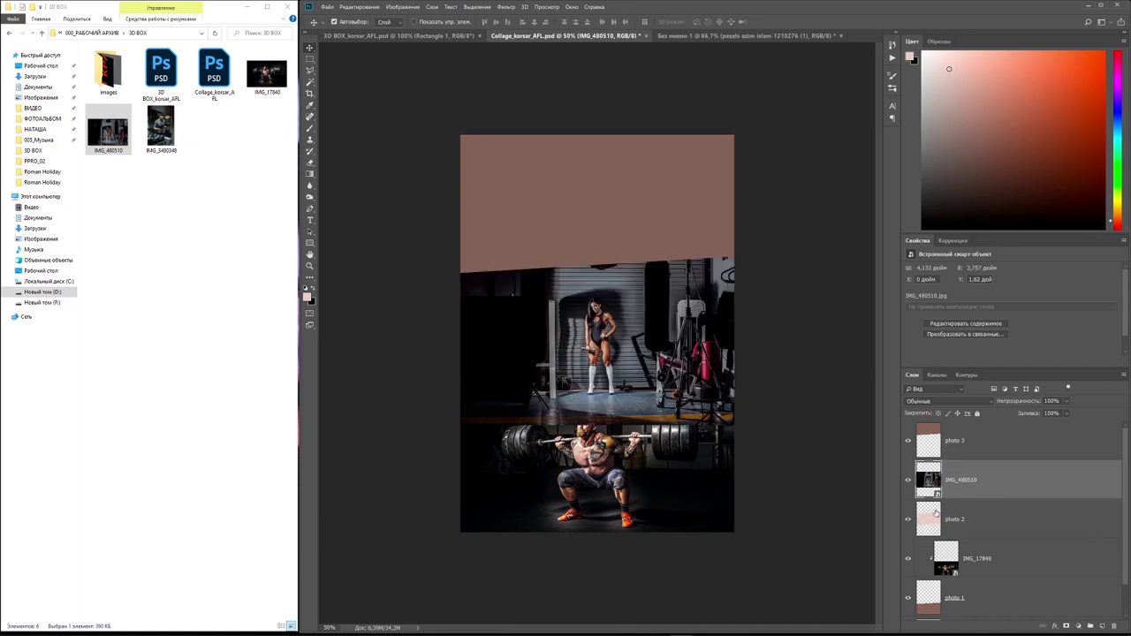
pyautogui.keyDown('alt'); pyautogui.click(932, 502); pyautogui.keyUp('alt')
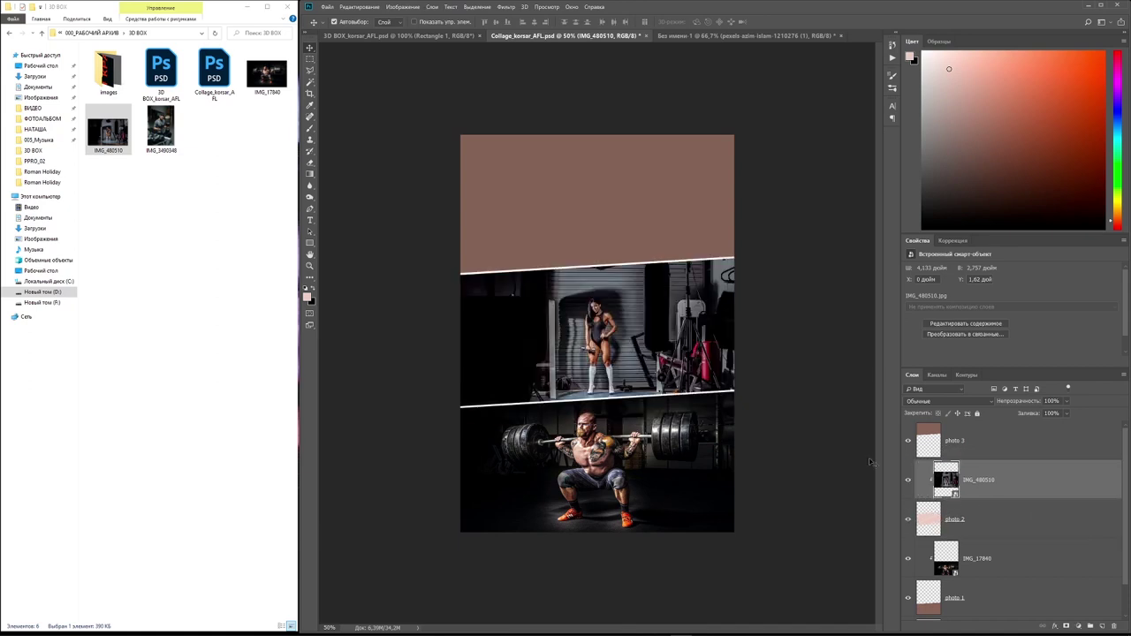
pyautogui.moveTo(645, 343); pyautogui.dragTo(645, 323)
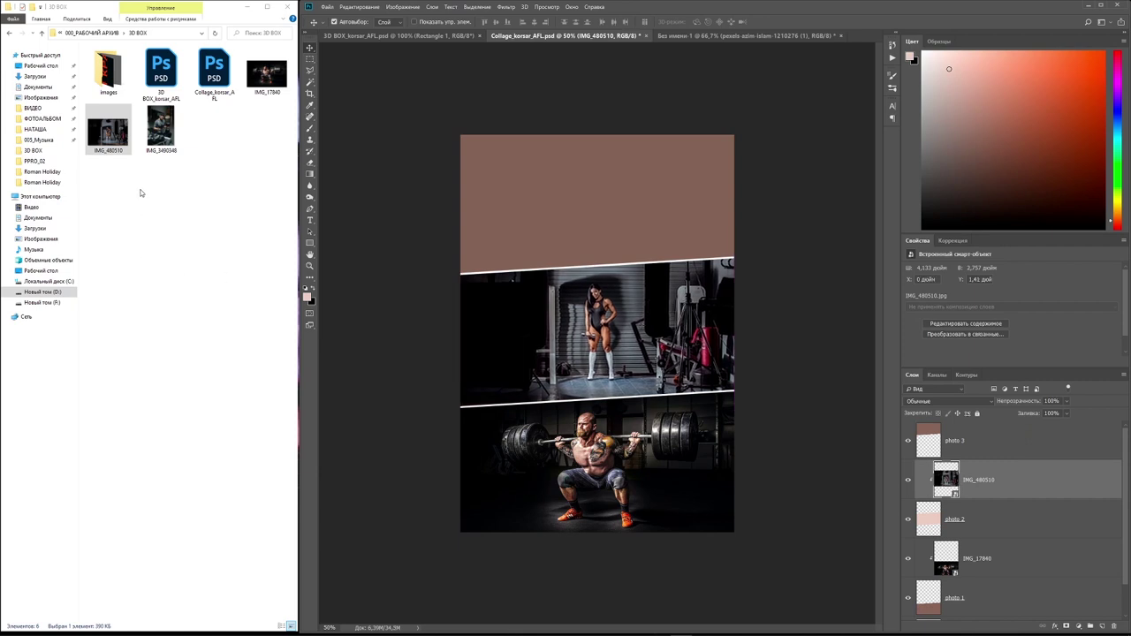
# - Place IMG_3490348 above photo 3, clip it, and enlarge it to fill the top band
pyautogui.moveTo(161, 128)
pyautogui.mouseDown()
pyautogui.moveTo(595, 267)
pyautogui.moveTo(757, 334)
pyautogui.mouseUp()
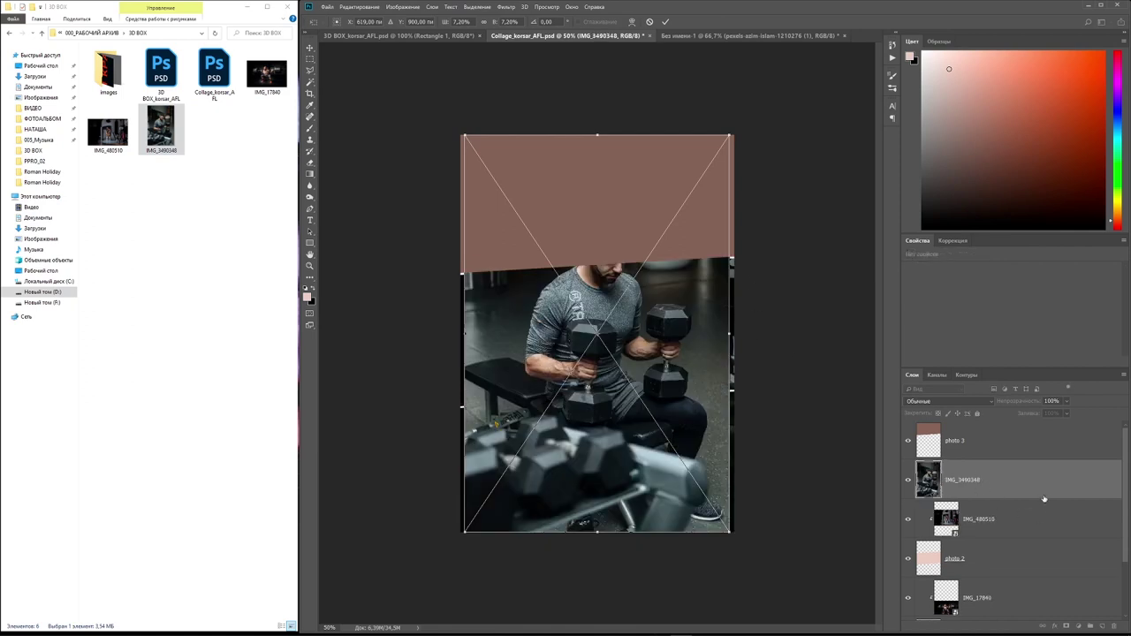
pyautogui.press('Return')
pyautogui.moveTo(1041, 480); pyautogui.dragTo(1007, 439)
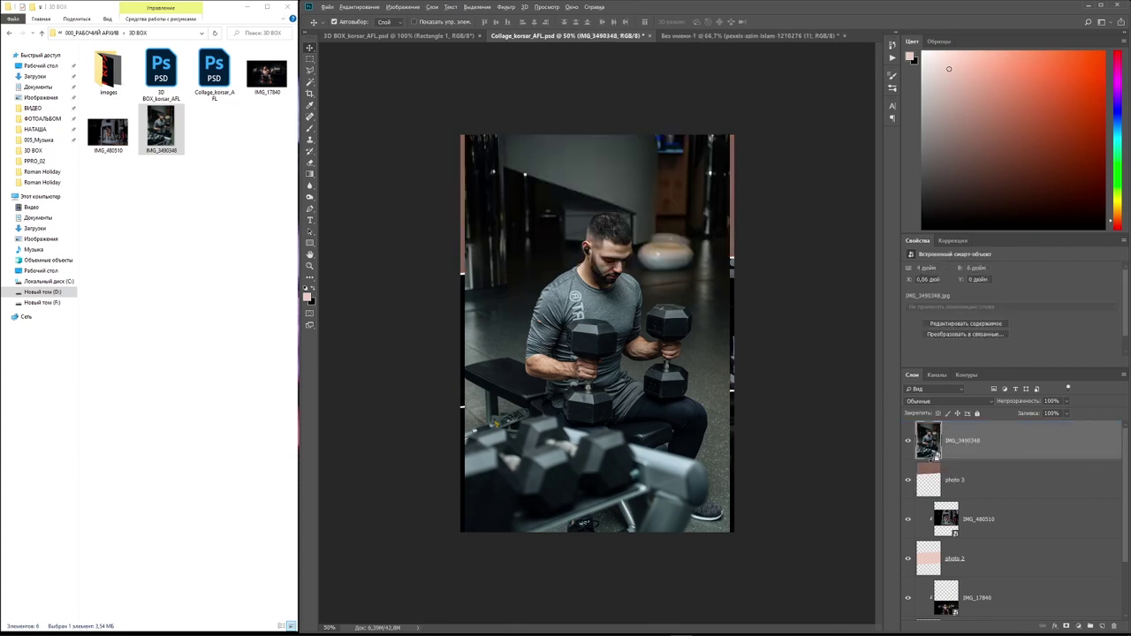
pyautogui.keyDown('alt'); pyautogui.click(934, 460); pyautogui.keyUp('alt')
pyautogui.moveTo(590, 276); pyautogui.dragTo(590, 196)
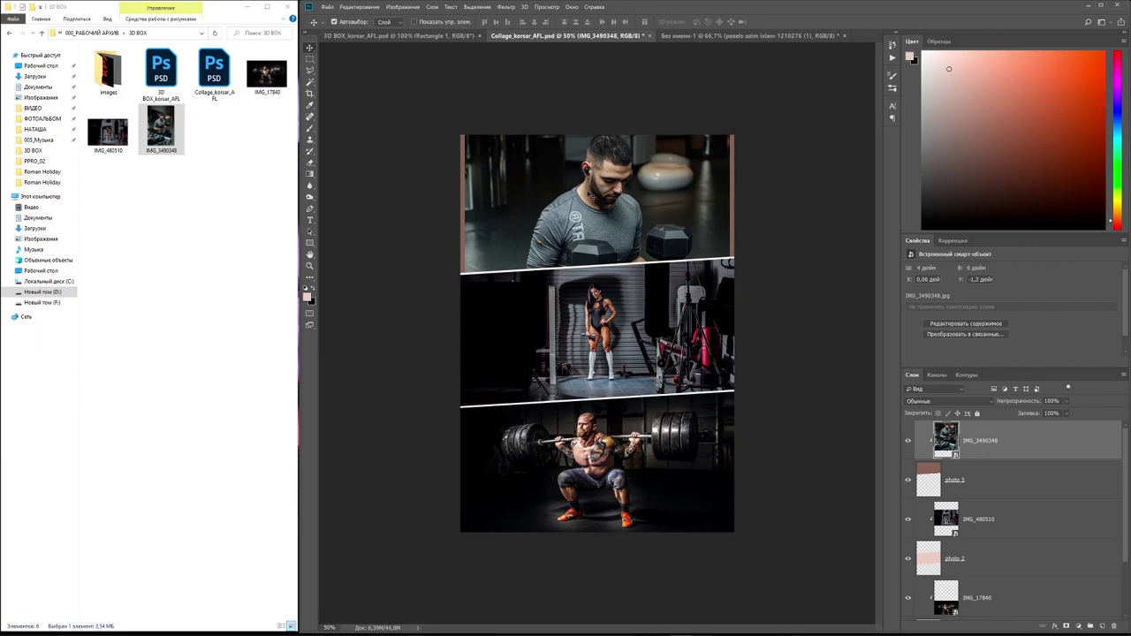
pyautogui.hotkey('ctrl', 't')
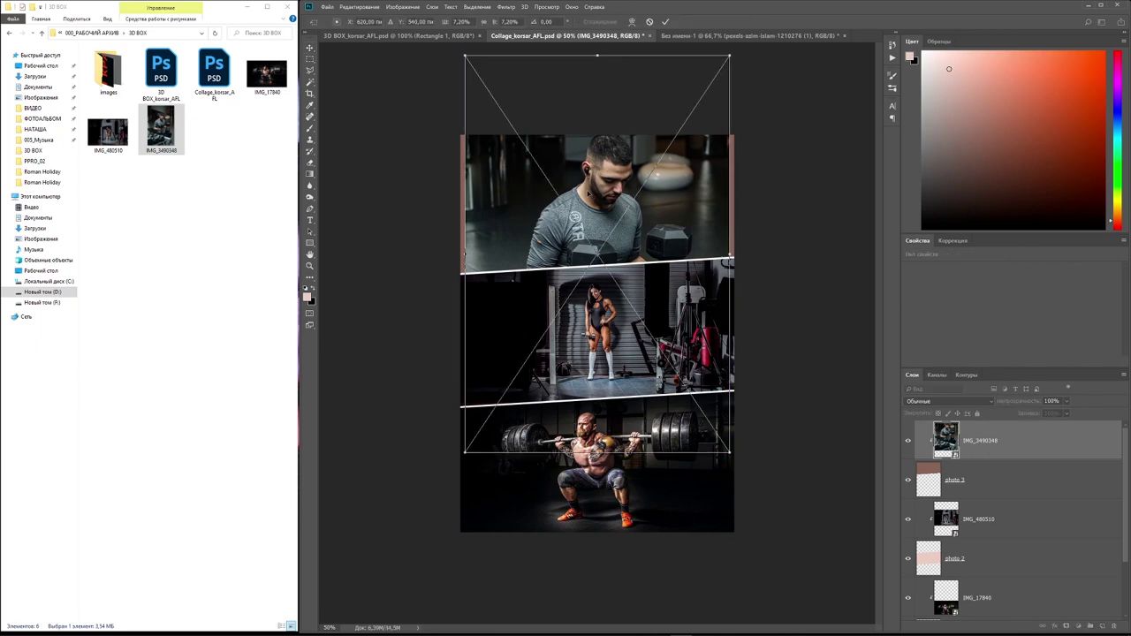
pyautogui.moveTo(732, 55); pyautogui.dragTo(759, 49)
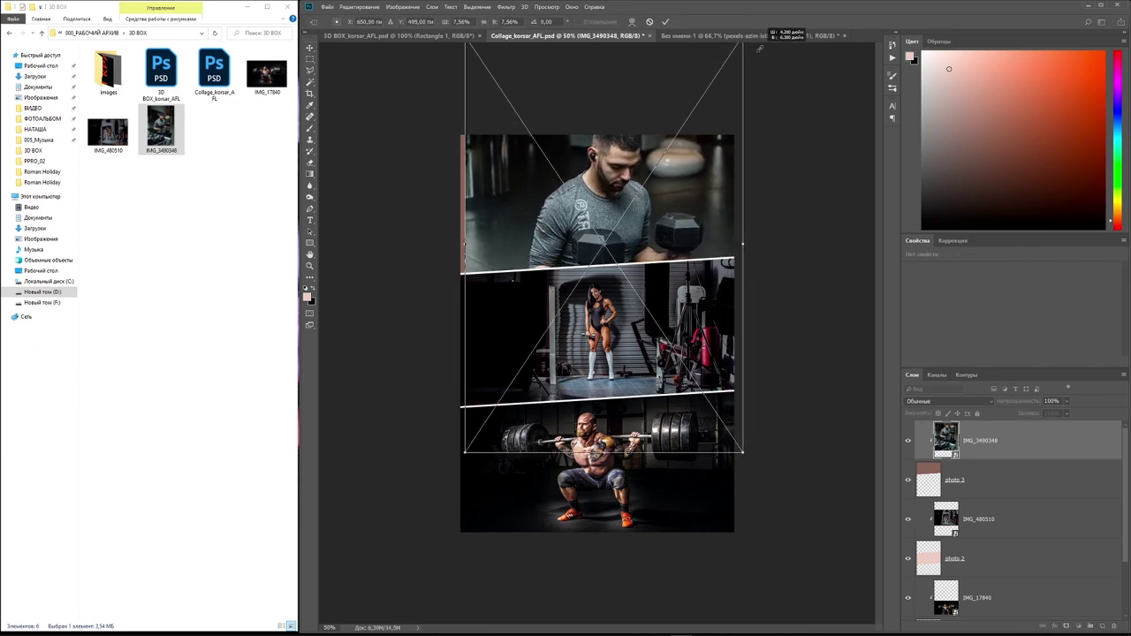
pyautogui.moveTo(535, 207)
pyautogui.mouseDown()
pyautogui.moveTo(521, 203)
pyautogui.moveTo(520, 174)
pyautogui.mouseUp()
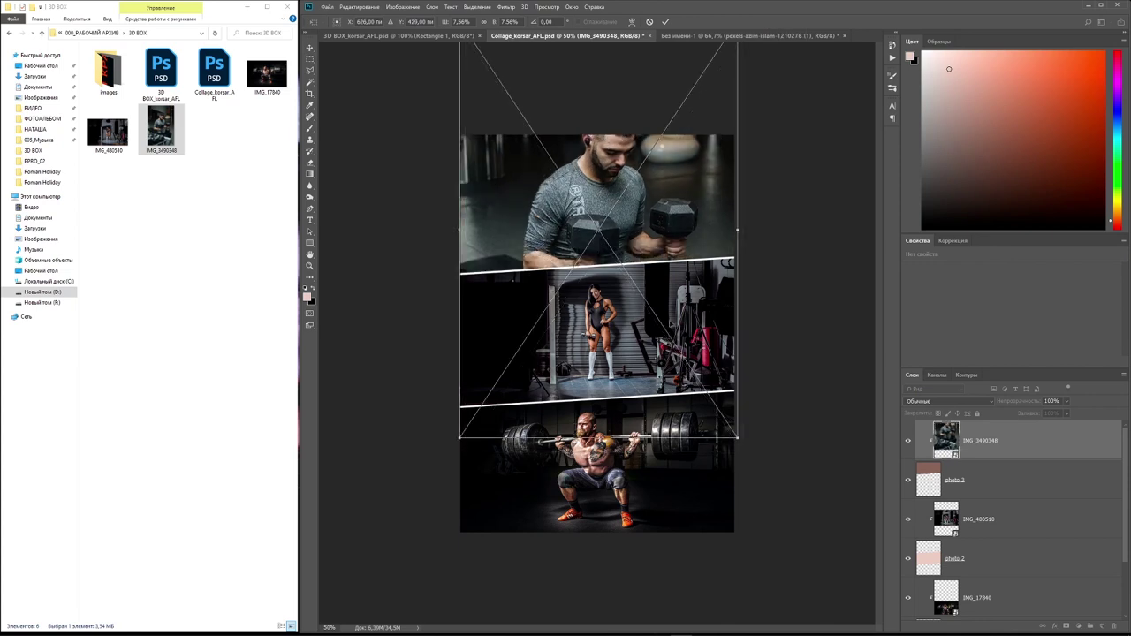
pyautogui.press('Left')
pyautogui.press('Left')
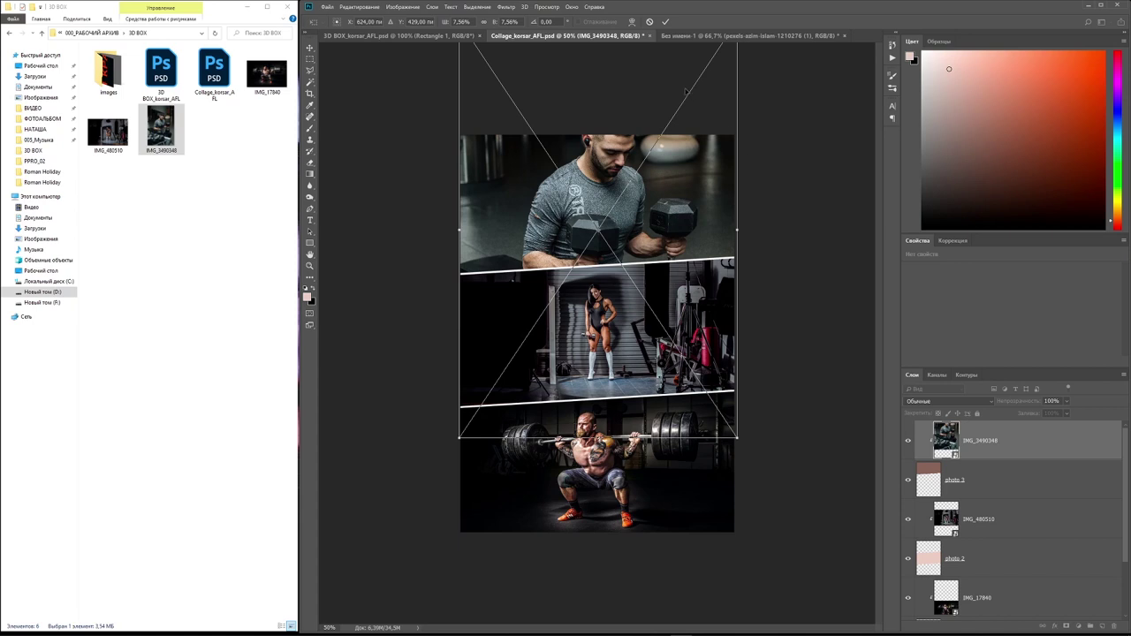
pyautogui.click(665, 21)
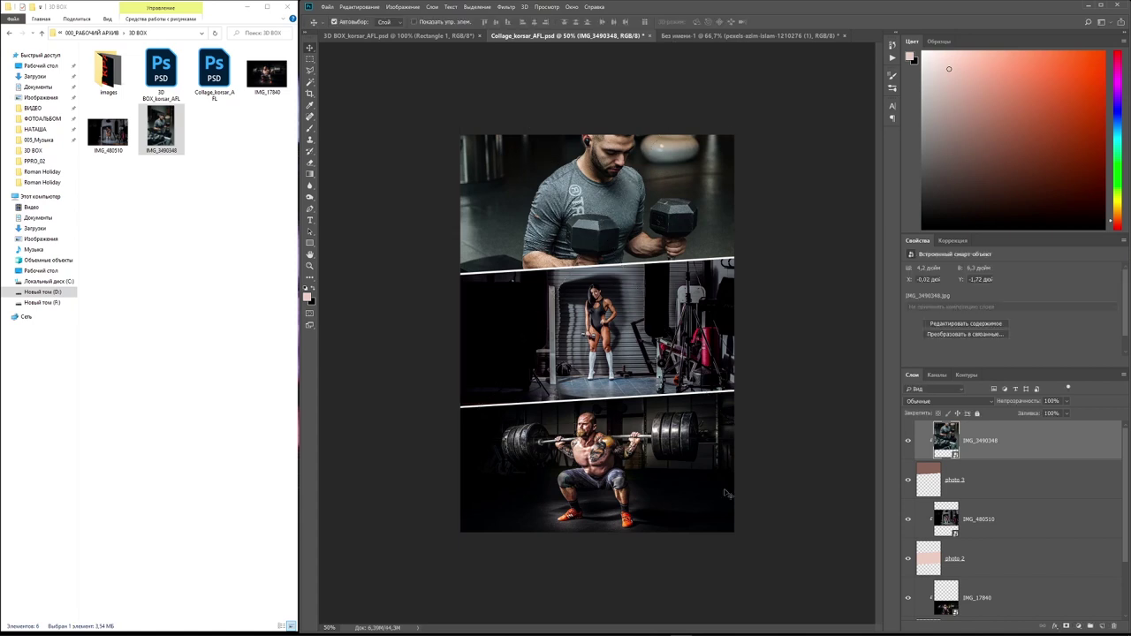
# - Darken the top-band dumbbell photo with Hue/Saturation at Lightness −28, then maximize Photoshop
pyautogui.hotkey('ctrl', 'u')
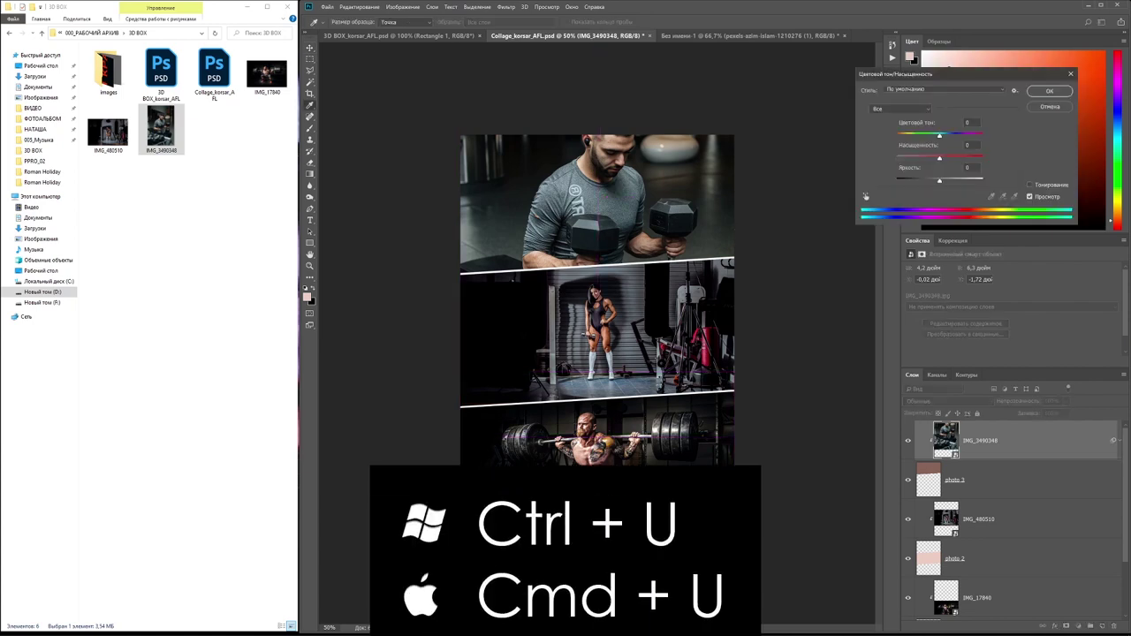
pyautogui.moveTo(940, 182); pyautogui.dragTo(934, 181)
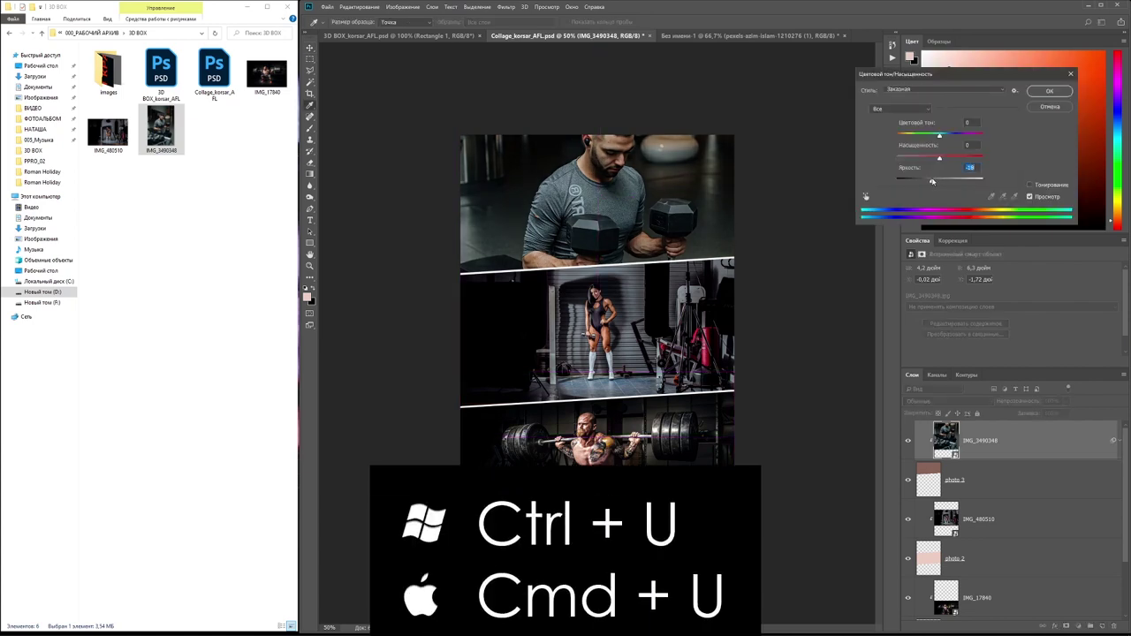
pyautogui.click(938, 137)
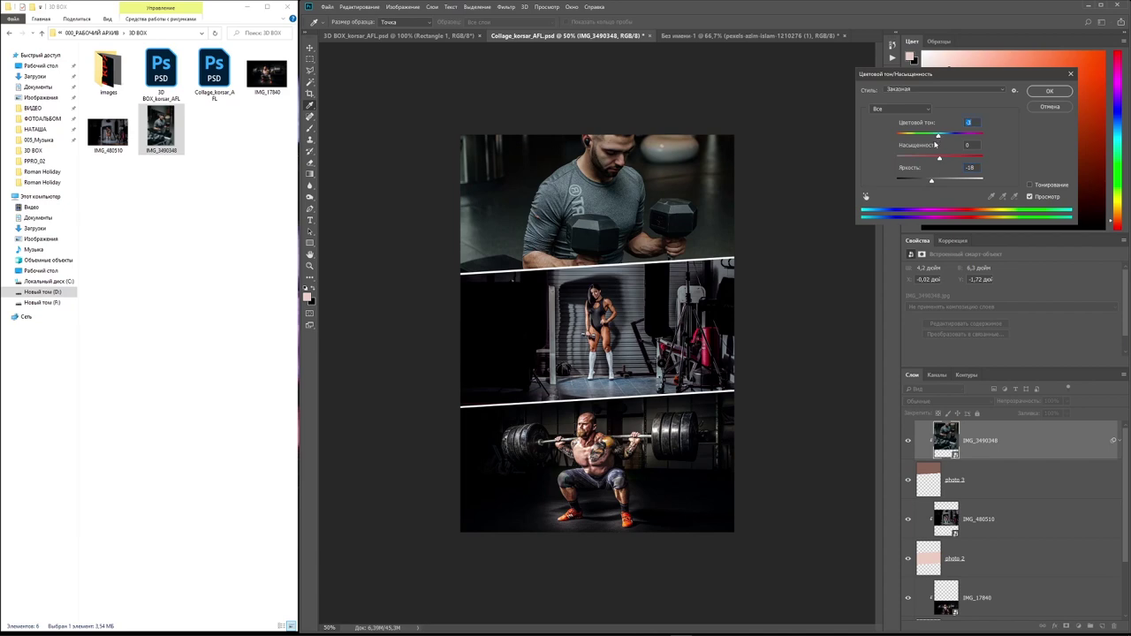
pyautogui.click(1057, 94)
pyautogui.click(1101, 6)
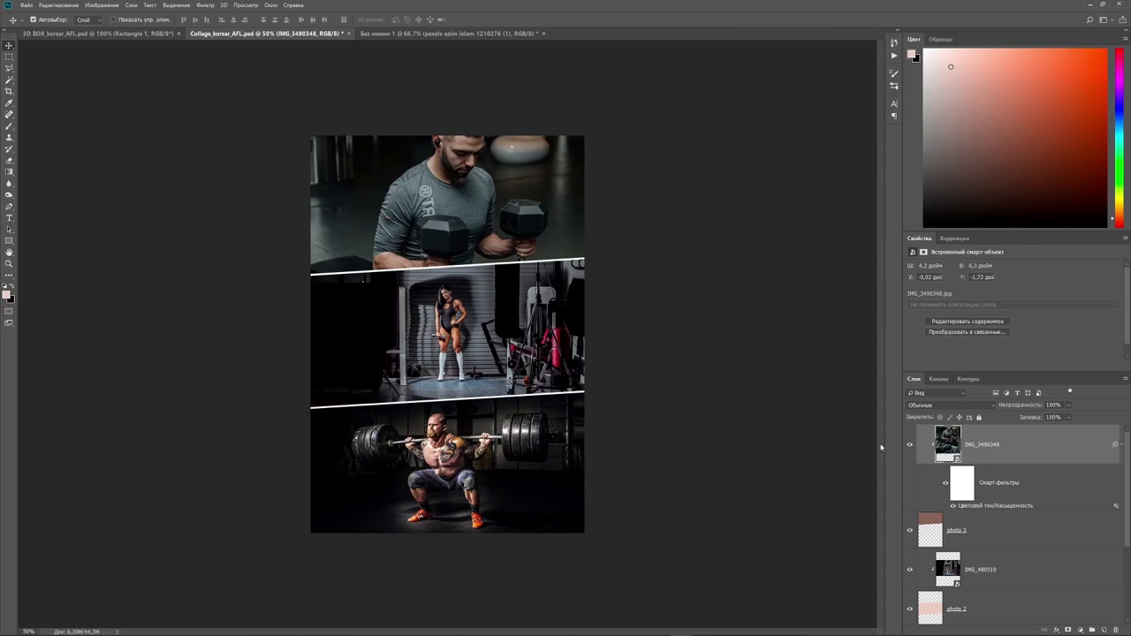
# - Stamp all visible layers into one new layer and drag it into 3D BOX_korsar_AFL.psd
pyautogui.press('ctrl')
pyautogui.hotkey('ctrl', 'shift', 'alt', 'e')
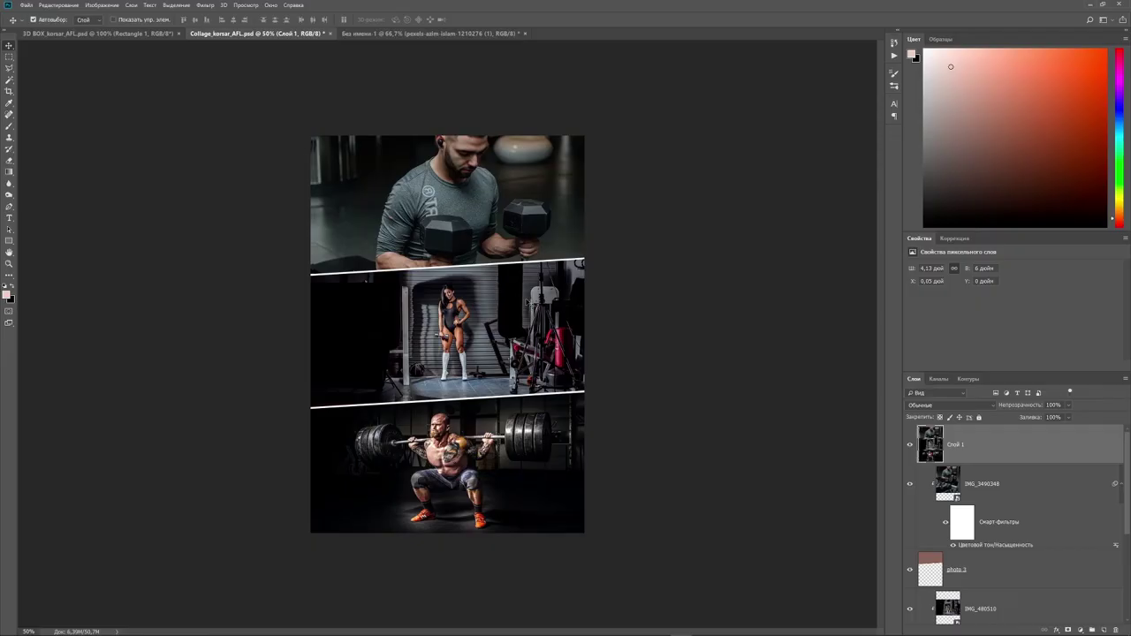
pyautogui.moveTo(420, 264)
pyautogui.mouseDown()
pyautogui.moveTo(138, 64)
pyautogui.moveTo(523, 318)
pyautogui.moveTo(562, 325)
pyautogui.mouseUp()
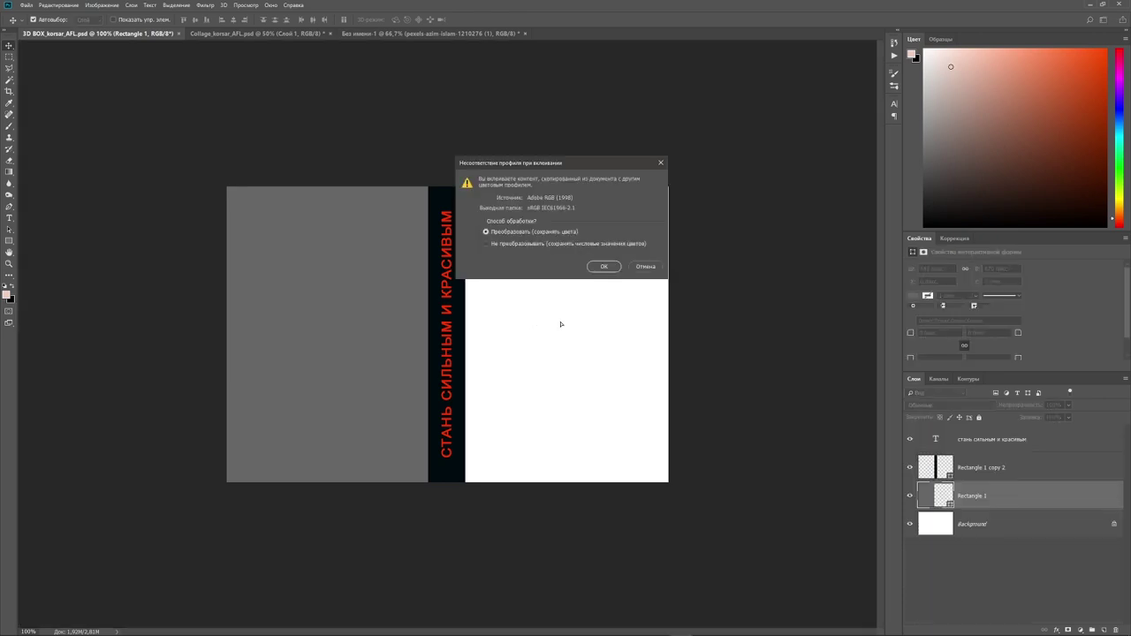
# - Accept the colour conversion and scale the collage to fit the template's right-hand panel
pyautogui.click(609, 268)
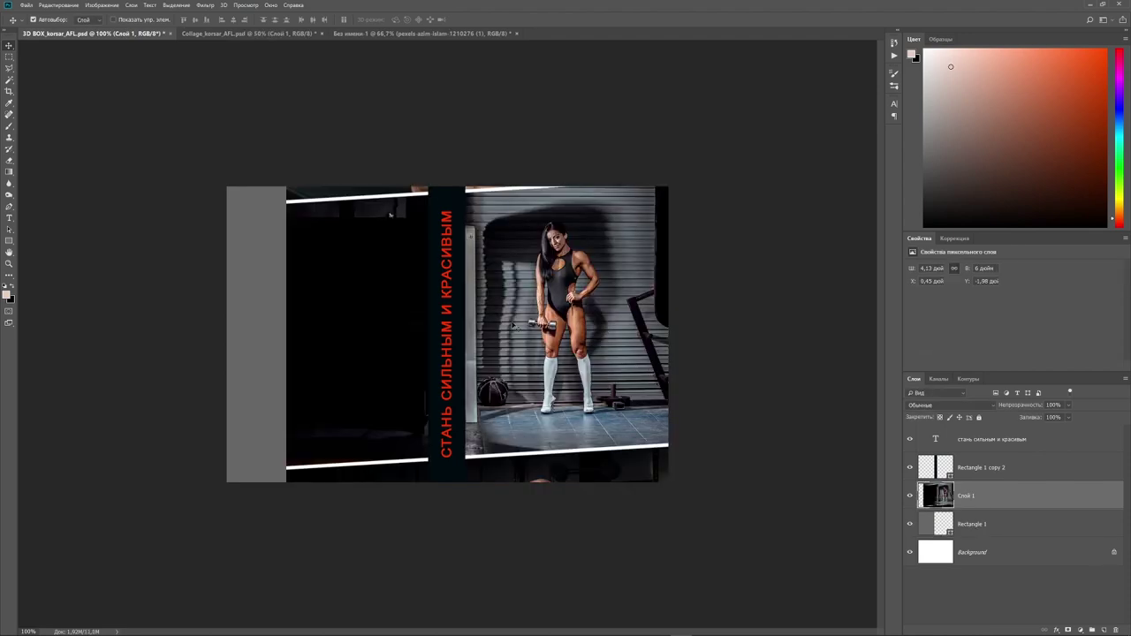
pyautogui.hotkey('ctrl', 't')
pyautogui.hotkey('ctrl', '-')
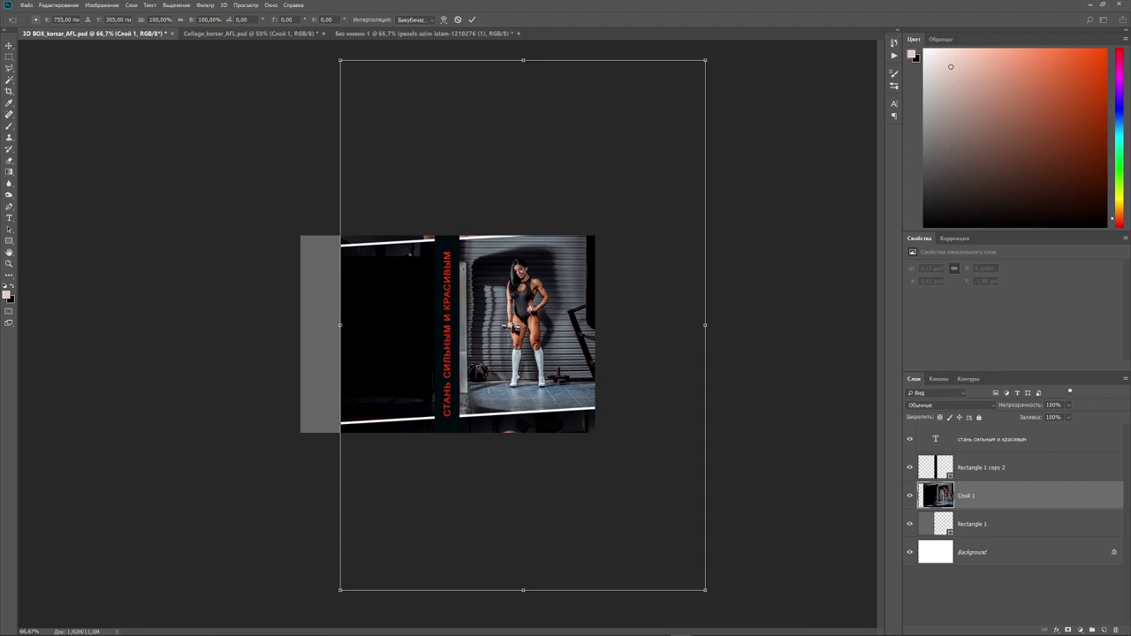
pyautogui.moveTo(409, 251)
pyautogui.mouseDown()
pyautogui.moveTo(584, 532)
pyautogui.moveTo(571, 533)
pyautogui.mouseUp()
pyautogui.hotkey('ctrl', '-')
pyautogui.hotkey('ctrl', '-')
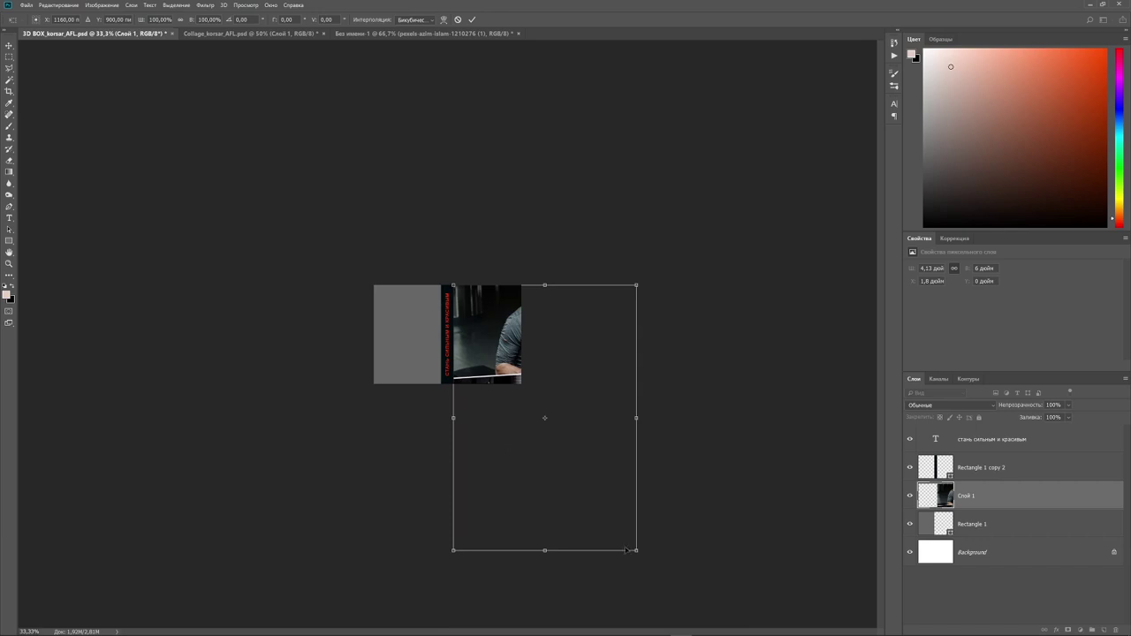
pyautogui.moveTo(625, 550); pyautogui.dragTo(513, 386)
pyautogui.hotkey('ctrl', '+')
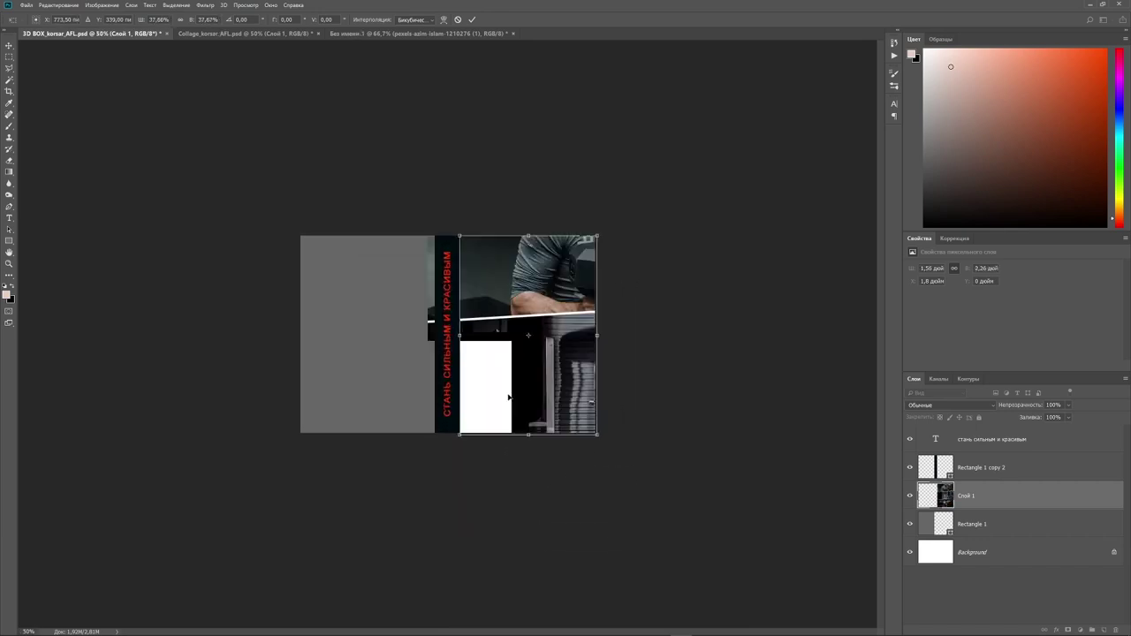
pyautogui.hotkey('ctrl', '+')
pyautogui.hotkey('ctrl', '+')
pyautogui.moveTo(597, 345); pyautogui.dragTo(595, 344)
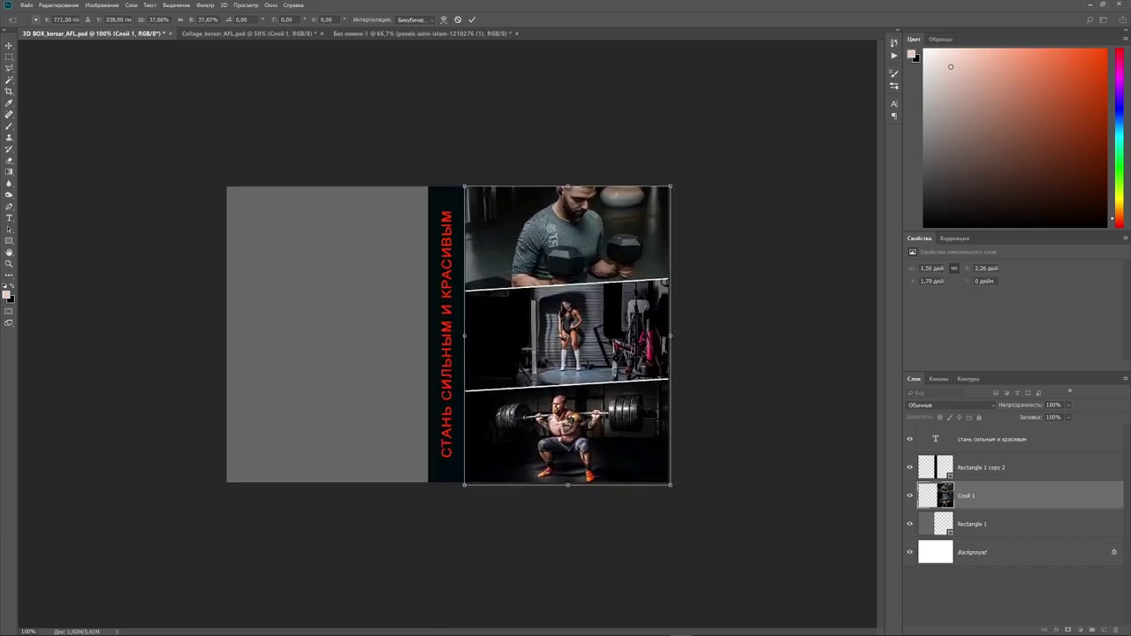
pyautogui.click(476, 21)
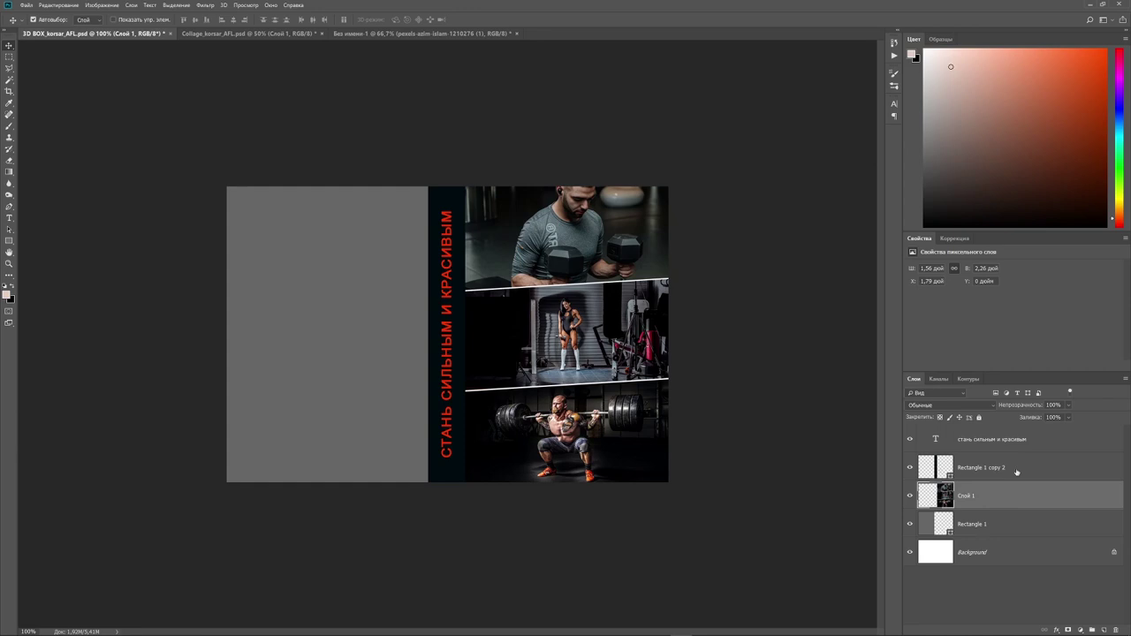
# - Compare the dark strip behind the slogan on and off, then select the slogan text layer
pyautogui.click(909, 467)
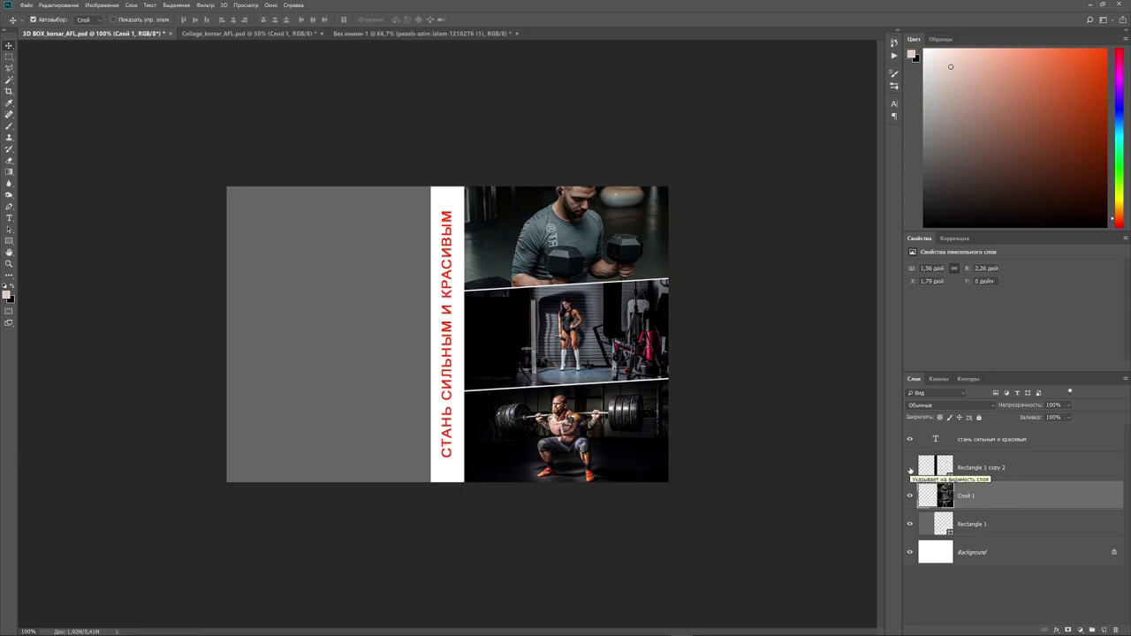
pyautogui.click(909, 468)
pyautogui.click(909, 467)
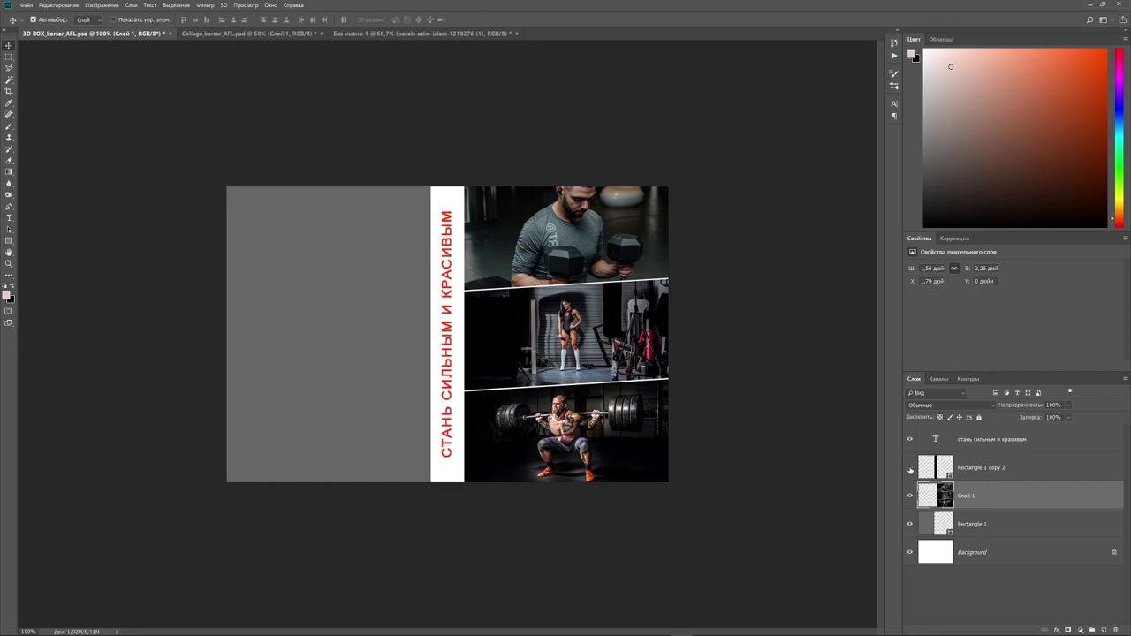
pyautogui.click(909, 467)
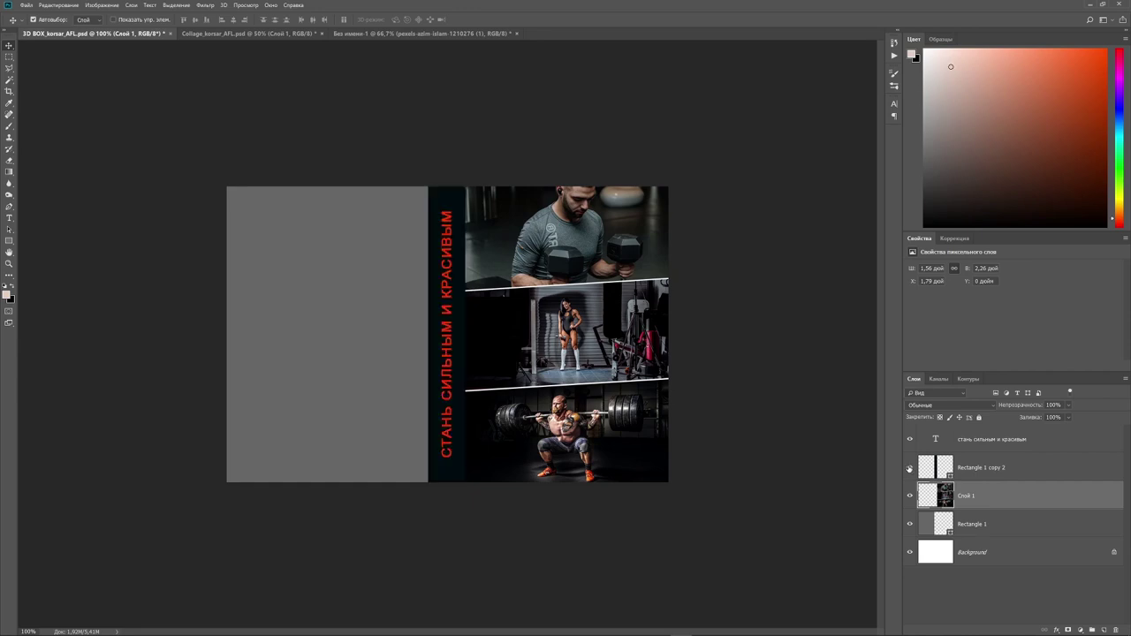
pyautogui.click(962, 450)
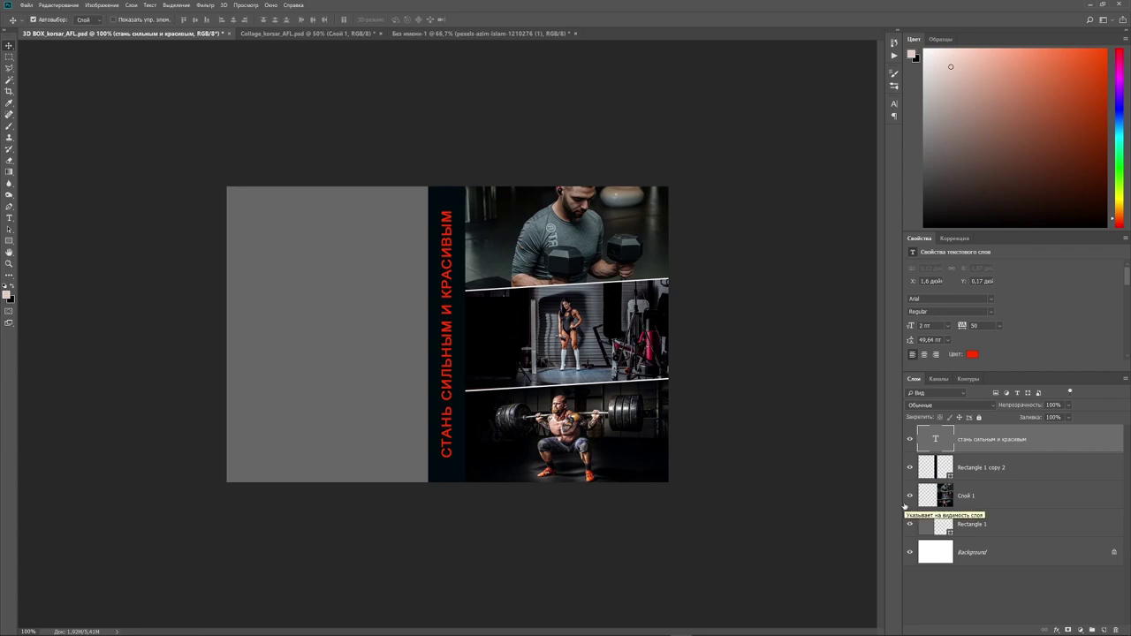
# - Export the box template via Save for Web as a quality-80 JPEG into the 3D BOX folder
pyautogui.hotkey('alt', 'ctrl', 'shift', 's')
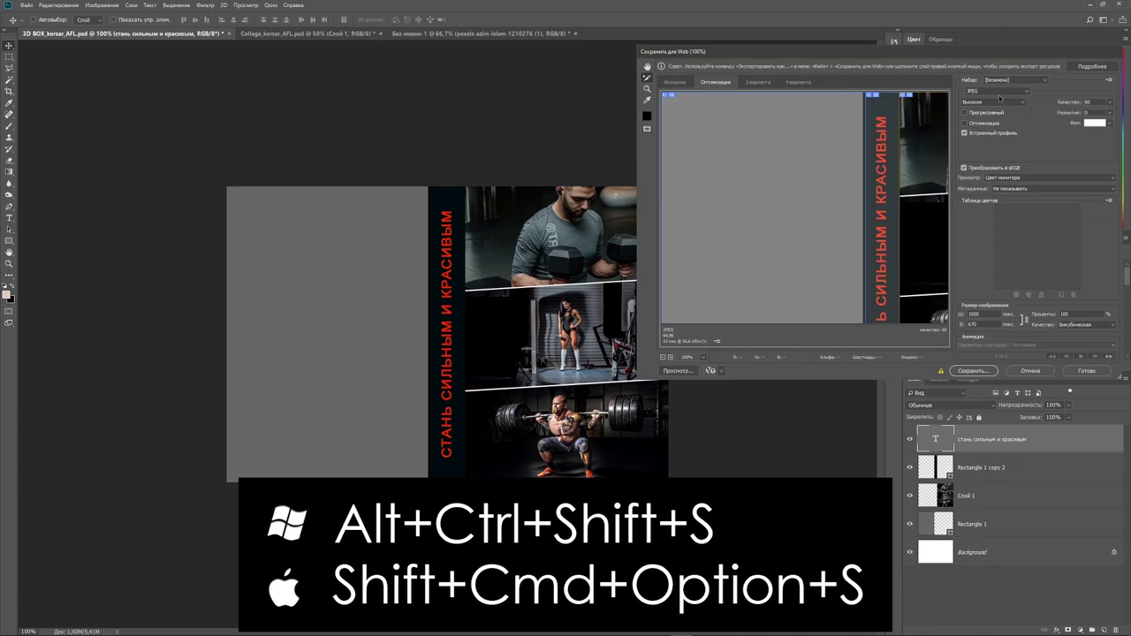
pyautogui.click(973, 372)
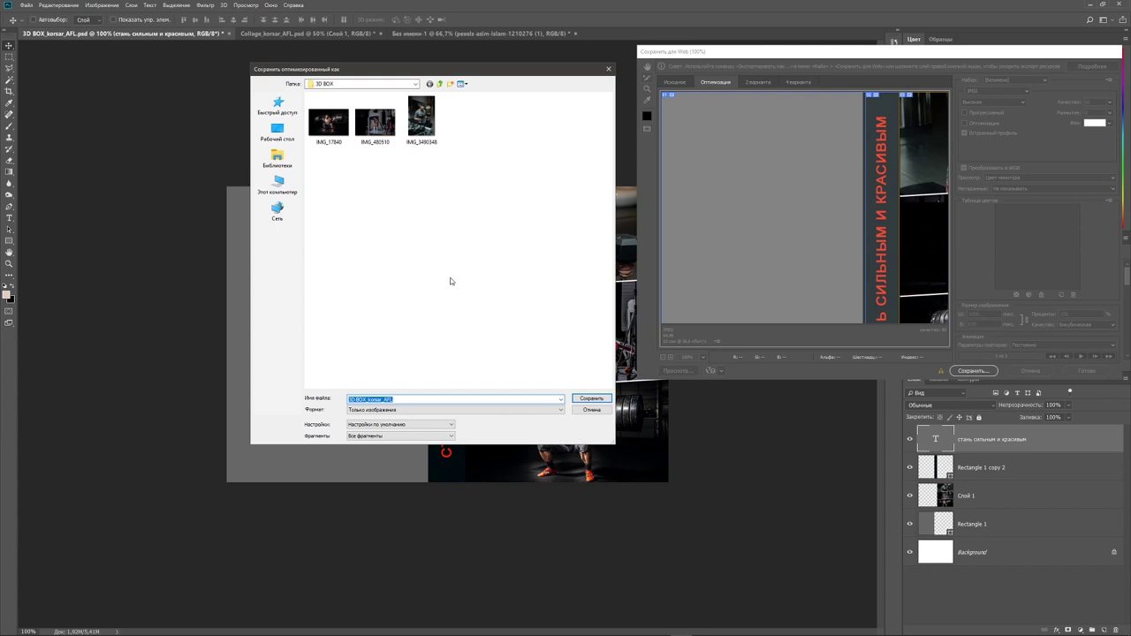
pyautogui.click(590, 399)
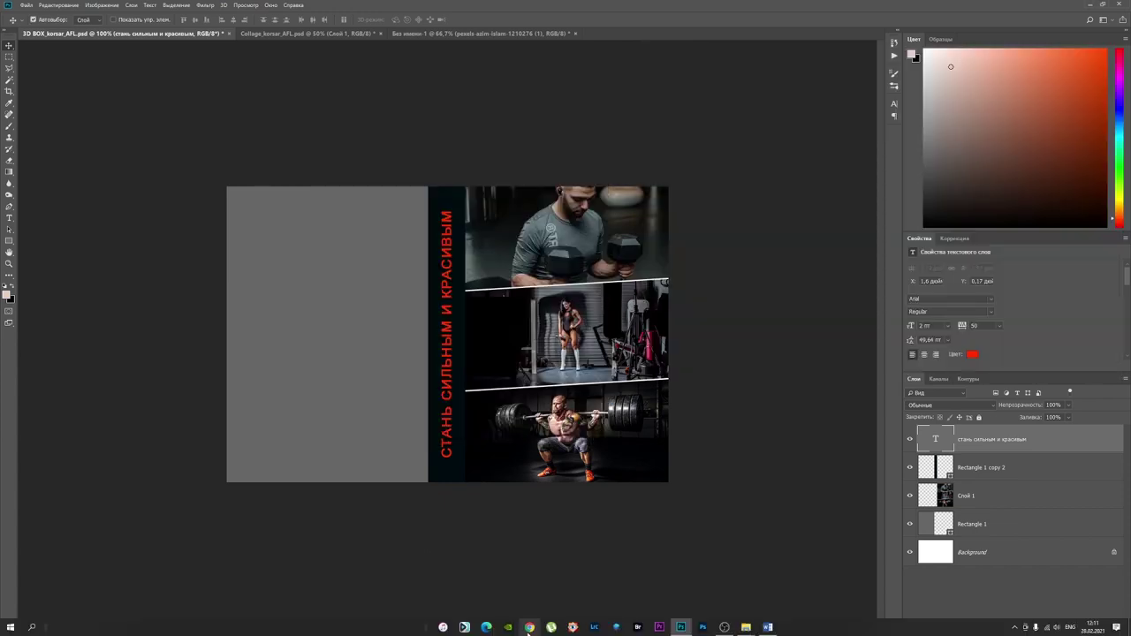
# - Open the 3dcoverdesign.ru mockup site in a maximized browser window
pyautogui.moveTo(529, 629)
pyautogui.click(529, 627)
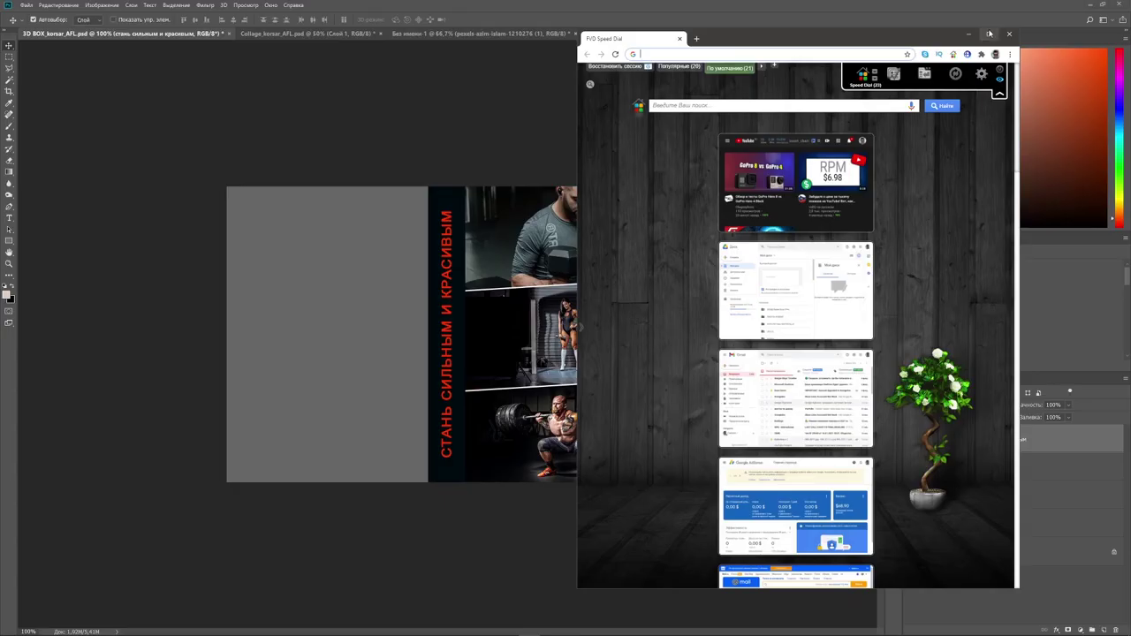
pyautogui.click(989, 34)
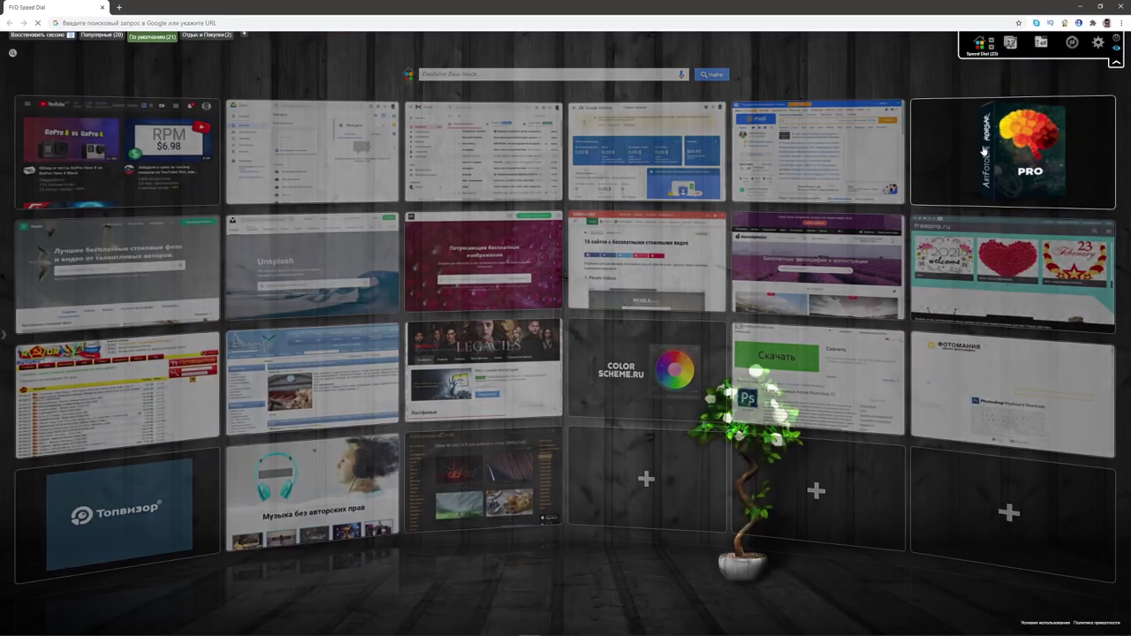
pyautogui.click(983, 152)
# - Scroll the template gallery down to the box templates (Big Box, Horizontal Box, Шаблон 3д-коробки)
pyautogui.scroll(-2, 856, 371)
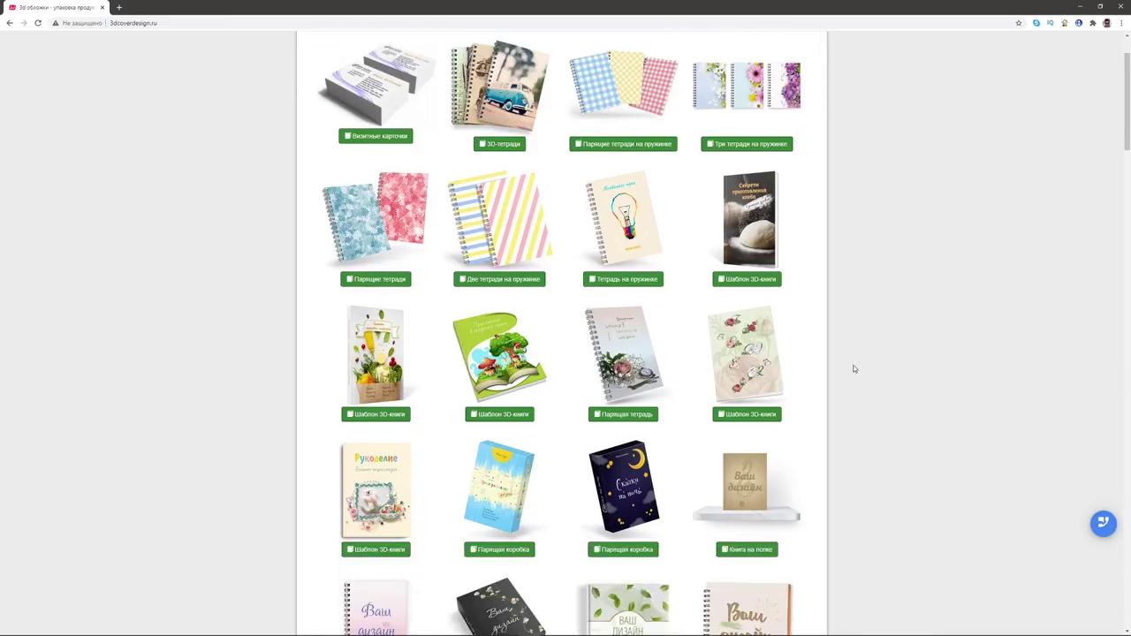
pyautogui.scroll(-2, 795, 353)
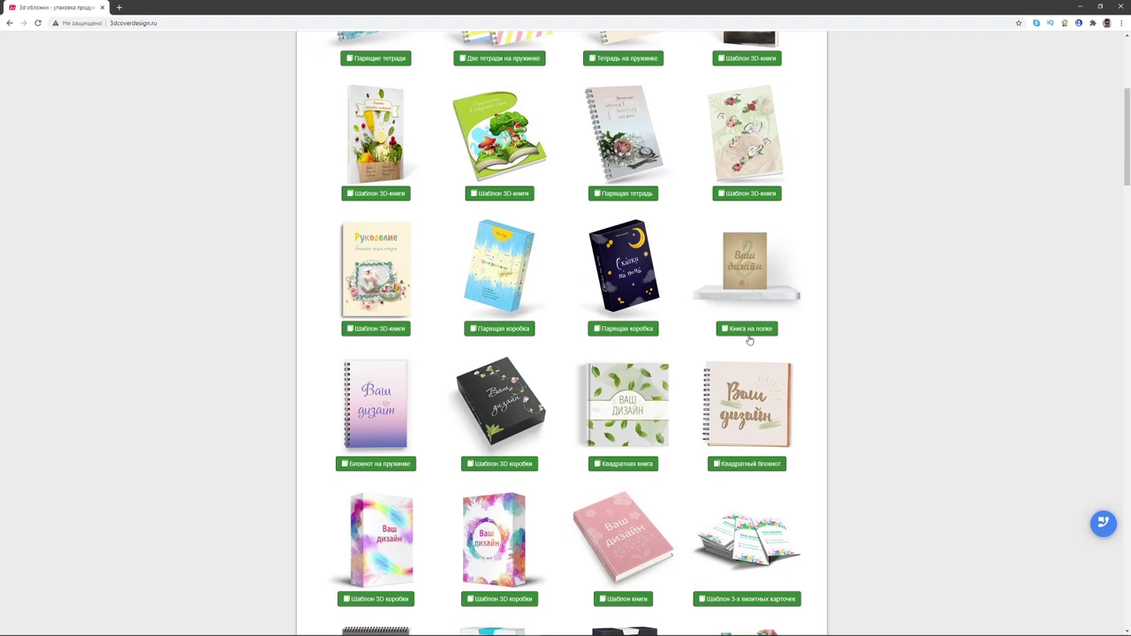
pyautogui.scroll(-1, 749, 339)
pyautogui.scroll(-1, 749, 338)
pyautogui.scroll(-1, 749, 338)
pyautogui.scroll(-1, 748, 338)
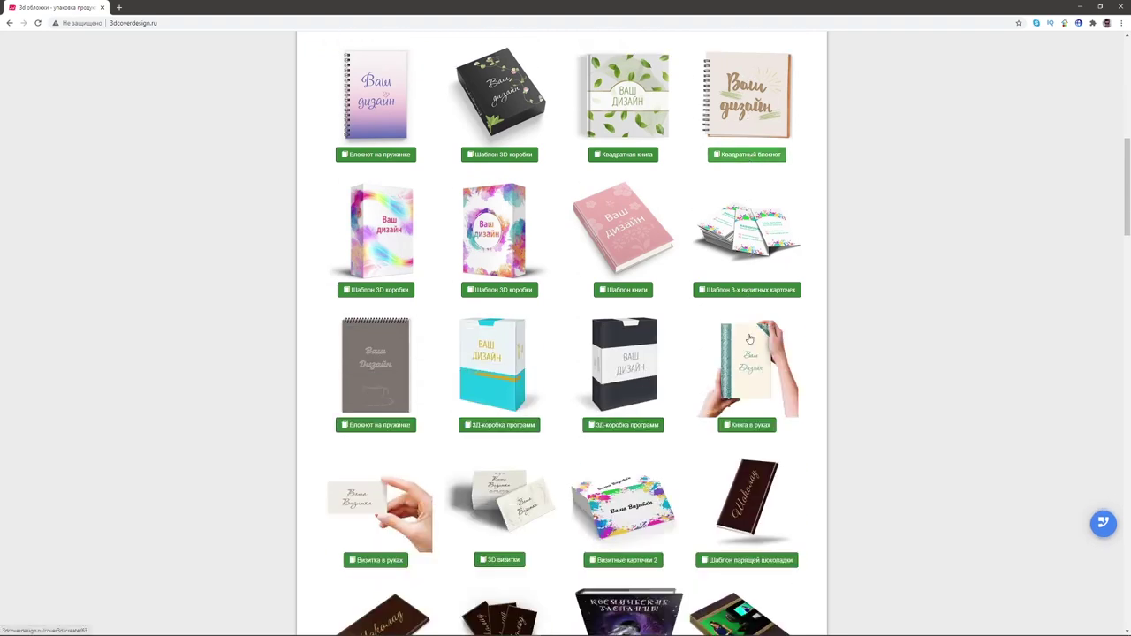
pyautogui.scroll(-2, 749, 339)
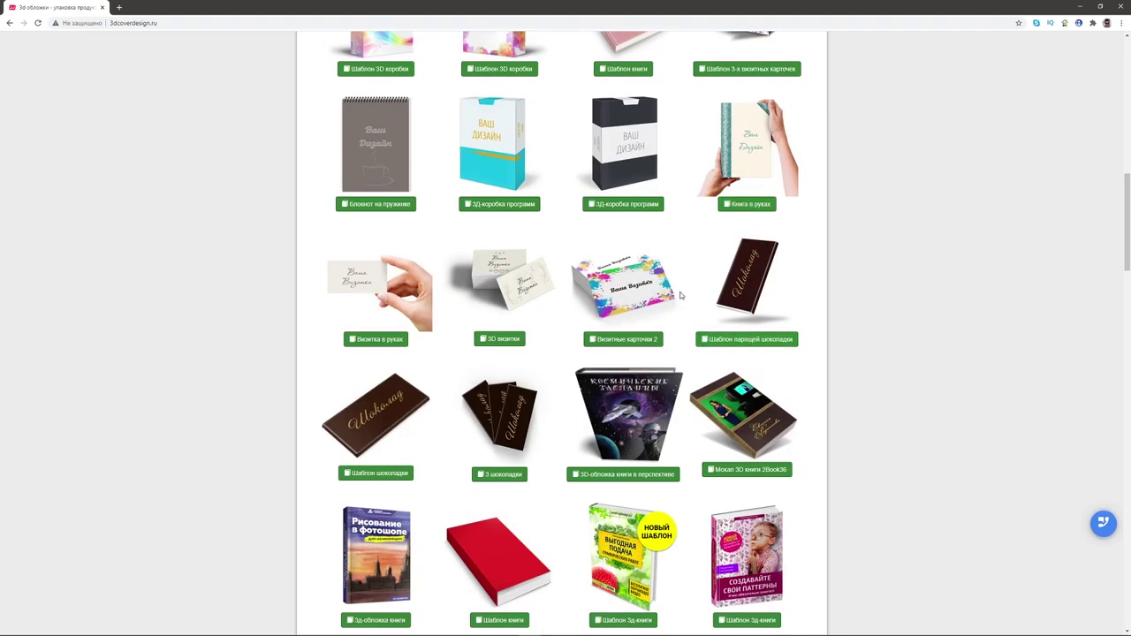
pyautogui.scroll(-1, 629, 295)
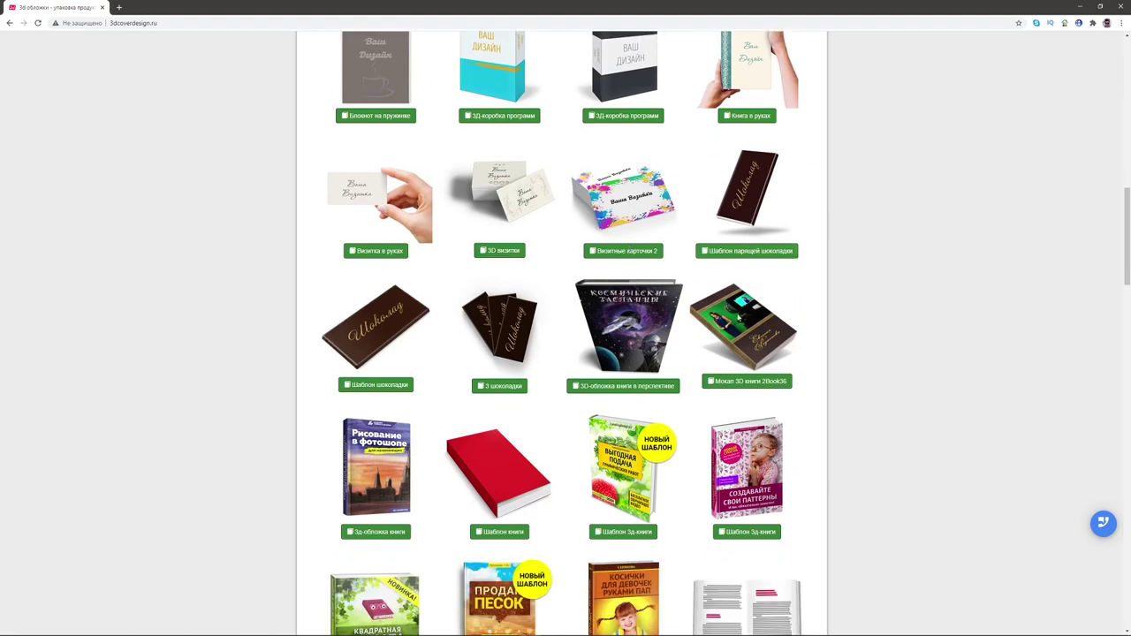
pyautogui.scroll(-1, 744, 329)
pyautogui.scroll(-1, 729, 345)
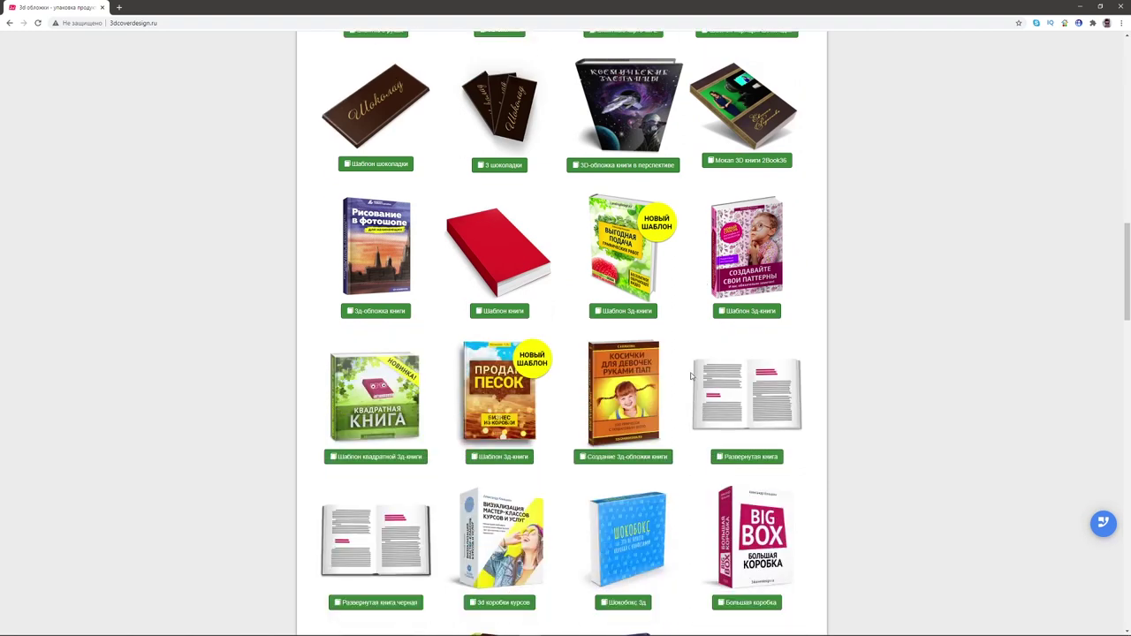
pyautogui.scroll(-2, 692, 383)
pyautogui.scroll(-2, 691, 382)
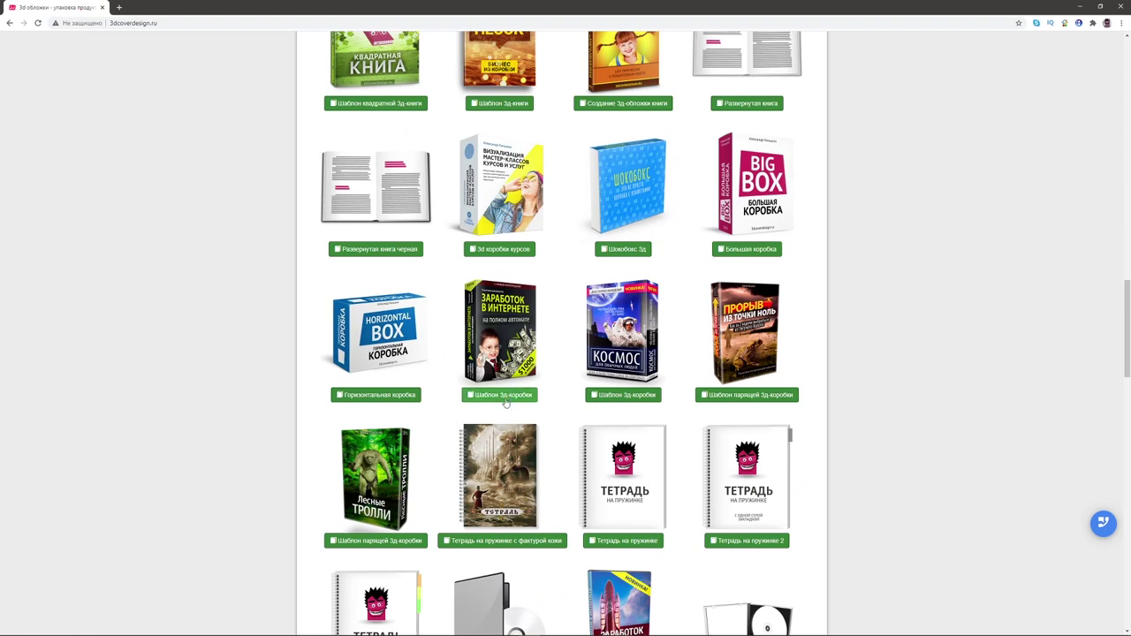
# - Open the Шаблон 3д-коробки template and upload 3D-BOX_korsar_AFL_03 as the front image
pyautogui.click(497, 395)
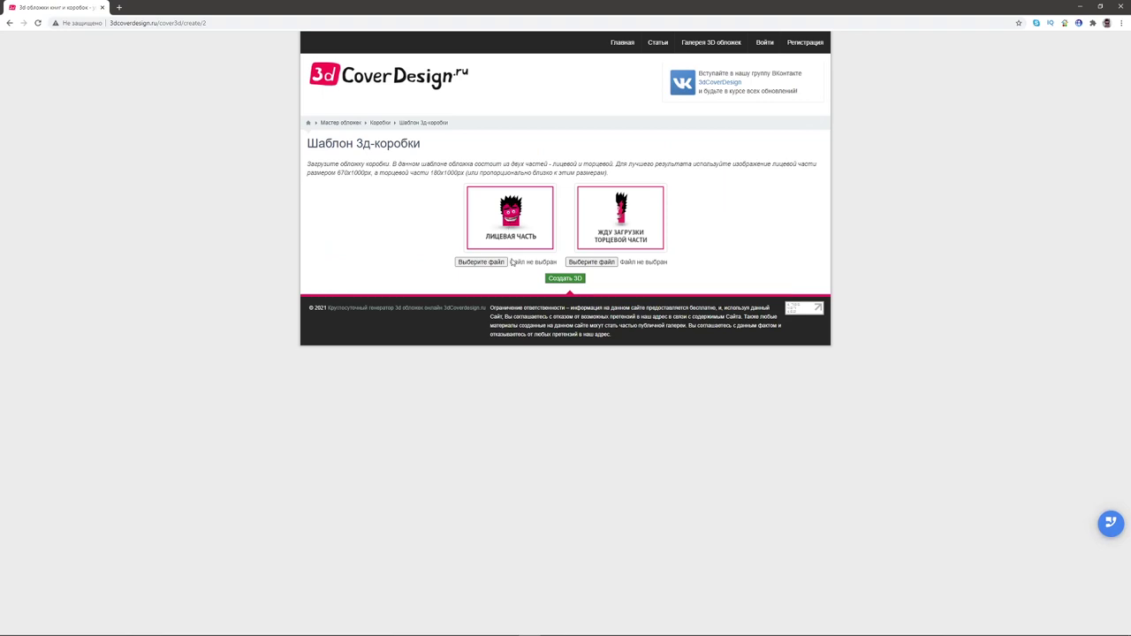
pyautogui.click(483, 263)
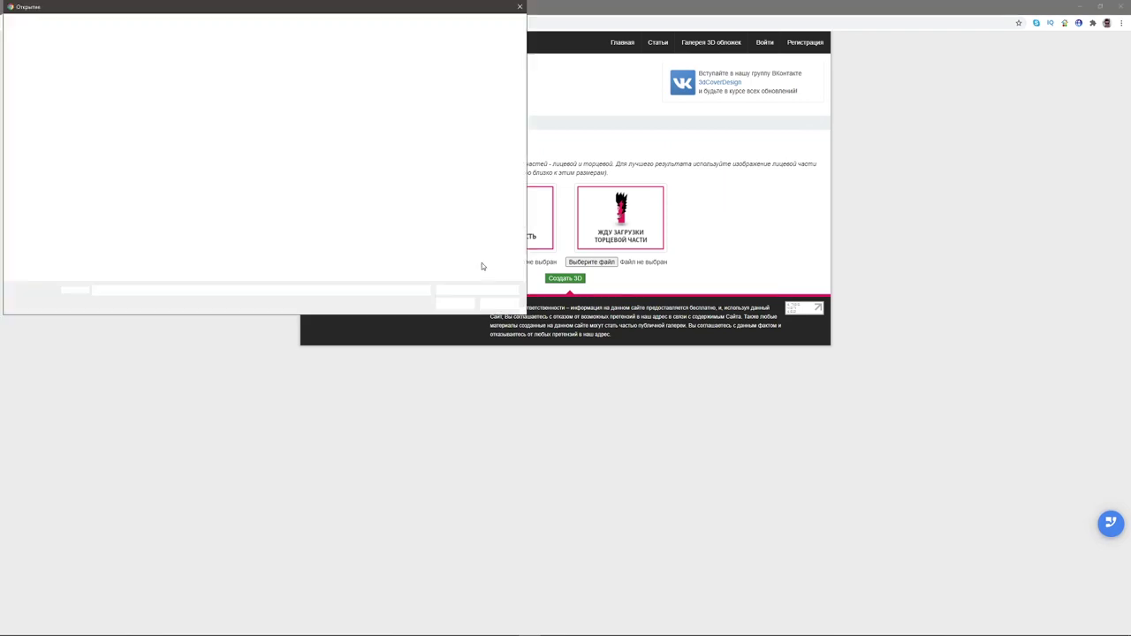
pyautogui.click(243, 75)
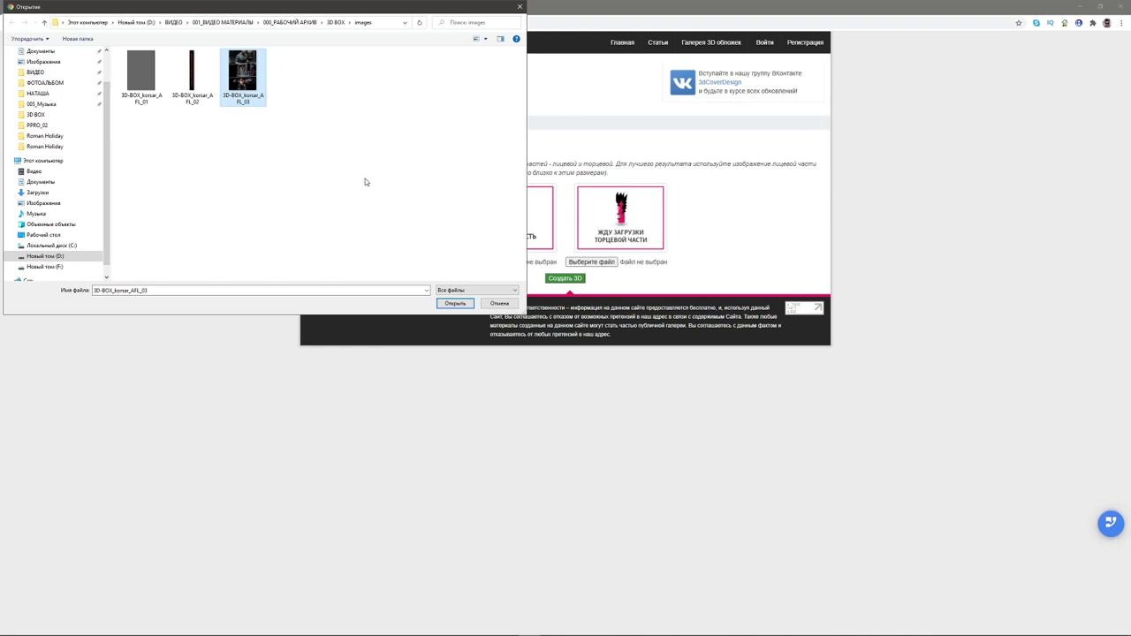
pyautogui.click(454, 304)
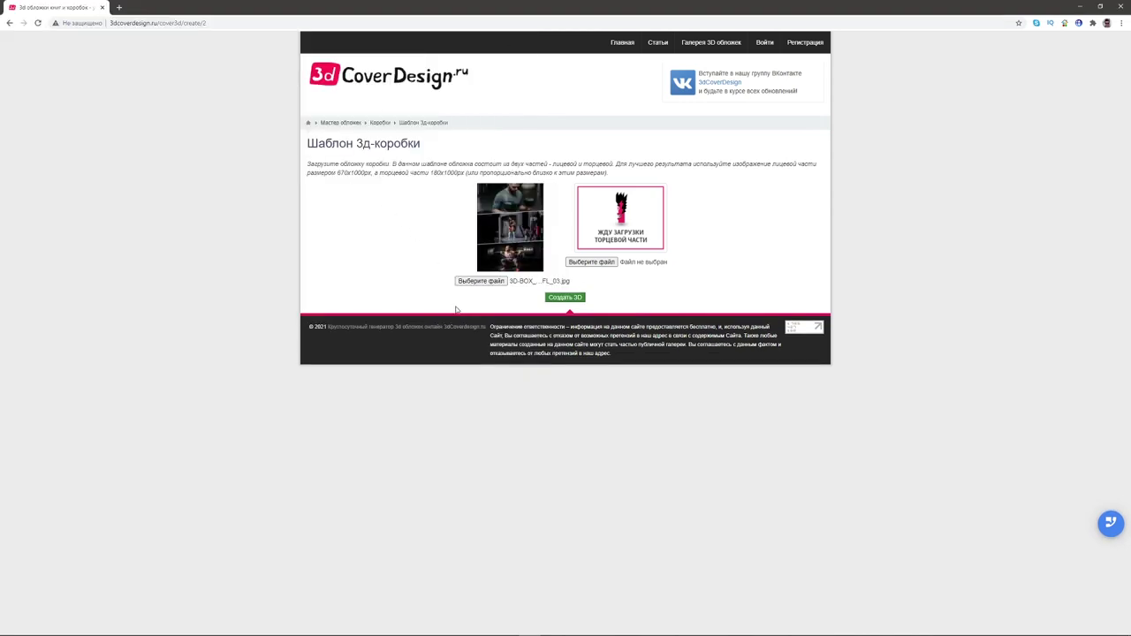
# - Upload 3D-BOX_korsar_AFL_02 as the box's side image
pyautogui.click(604, 262)
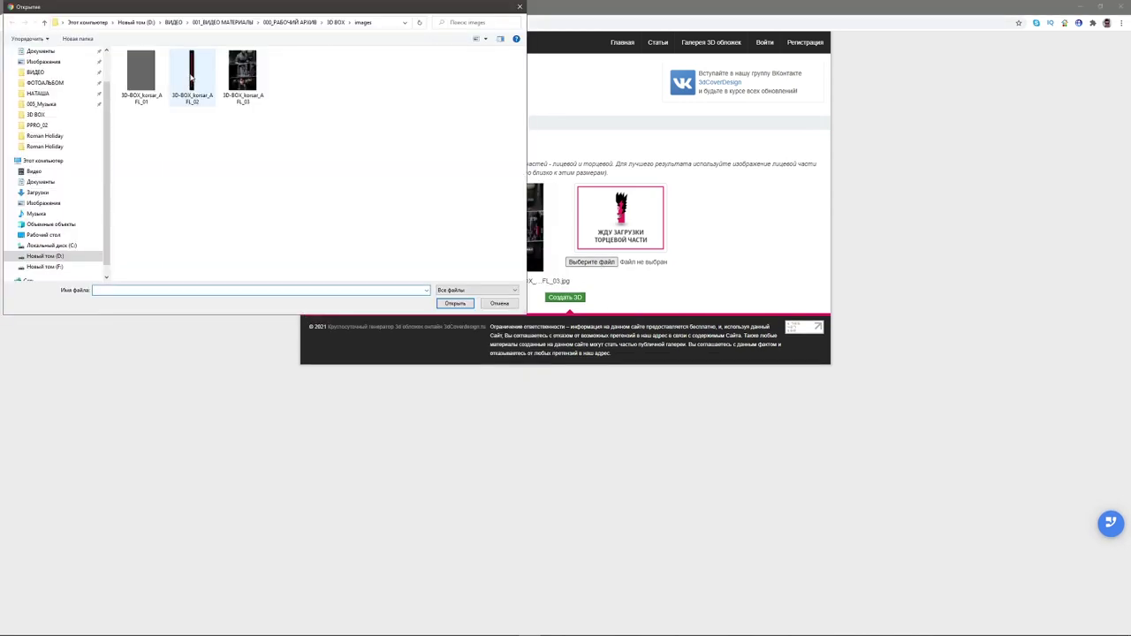
pyautogui.click(191, 77)
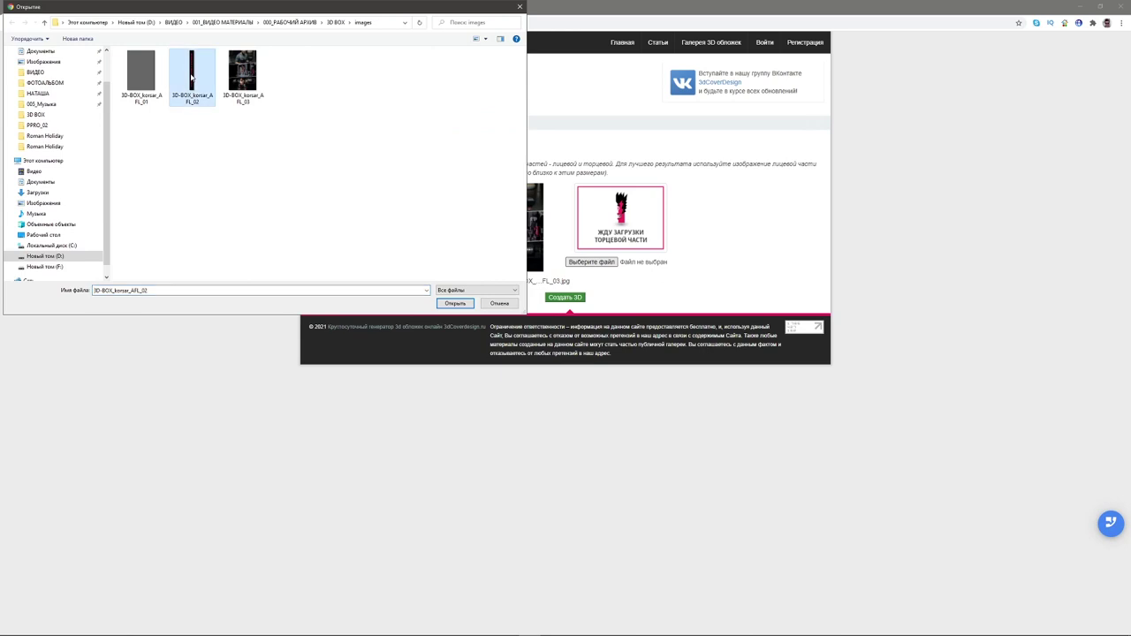
pyautogui.click(453, 303)
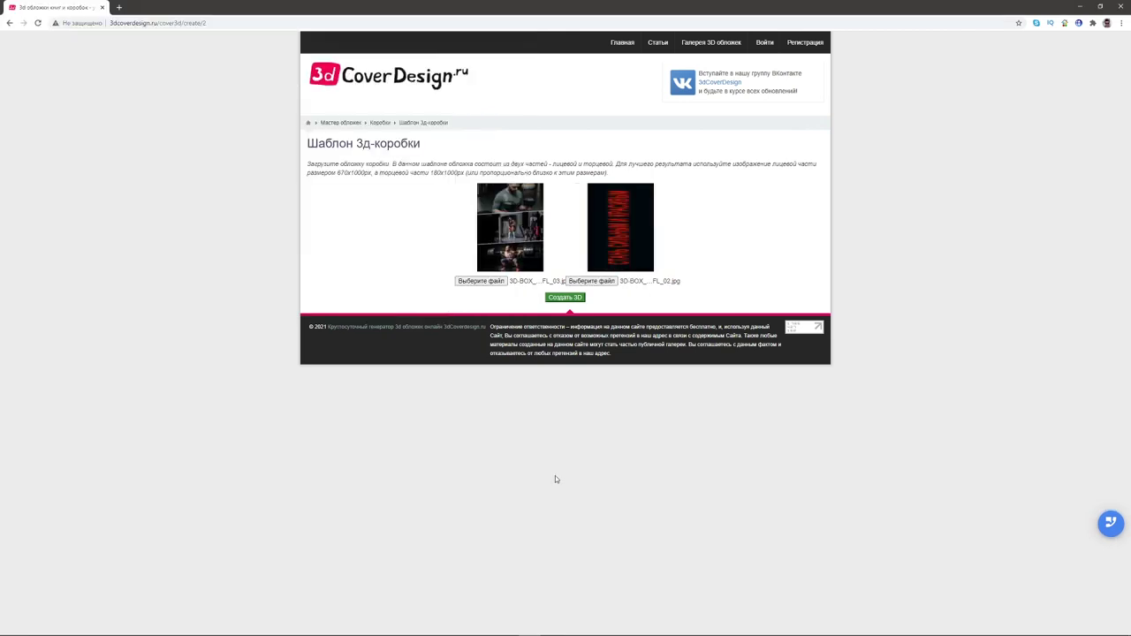
# - Generate the 3D box and bring up Save Image As on the 1500x1500 render
pyautogui.click(565, 298)
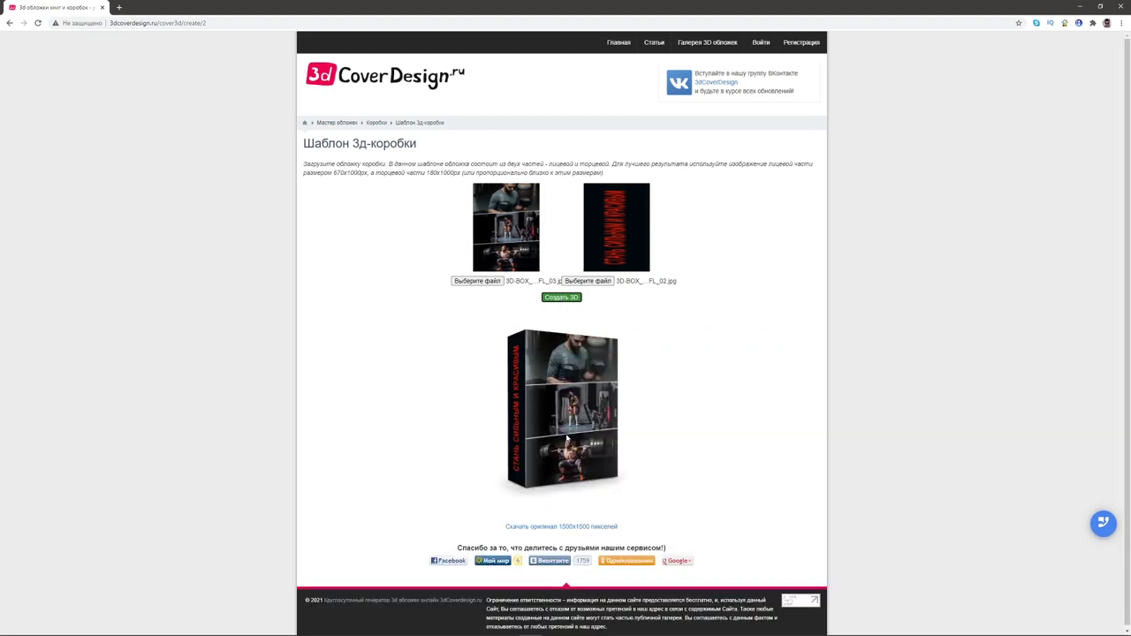
pyautogui.click(570, 527)
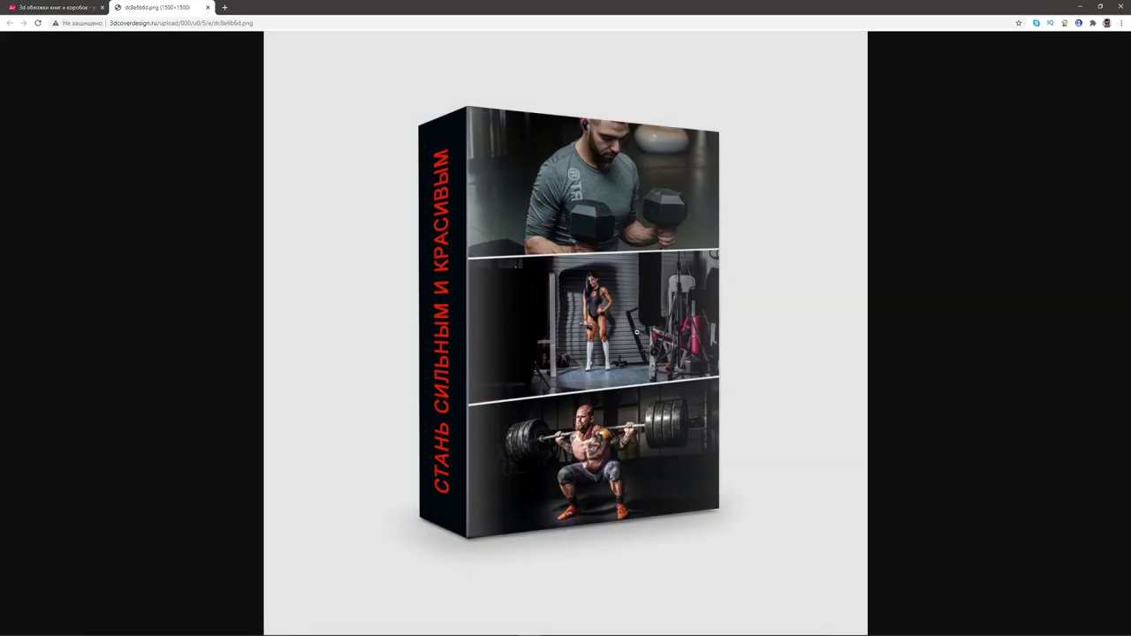
pyautogui.rightClick(583, 298)
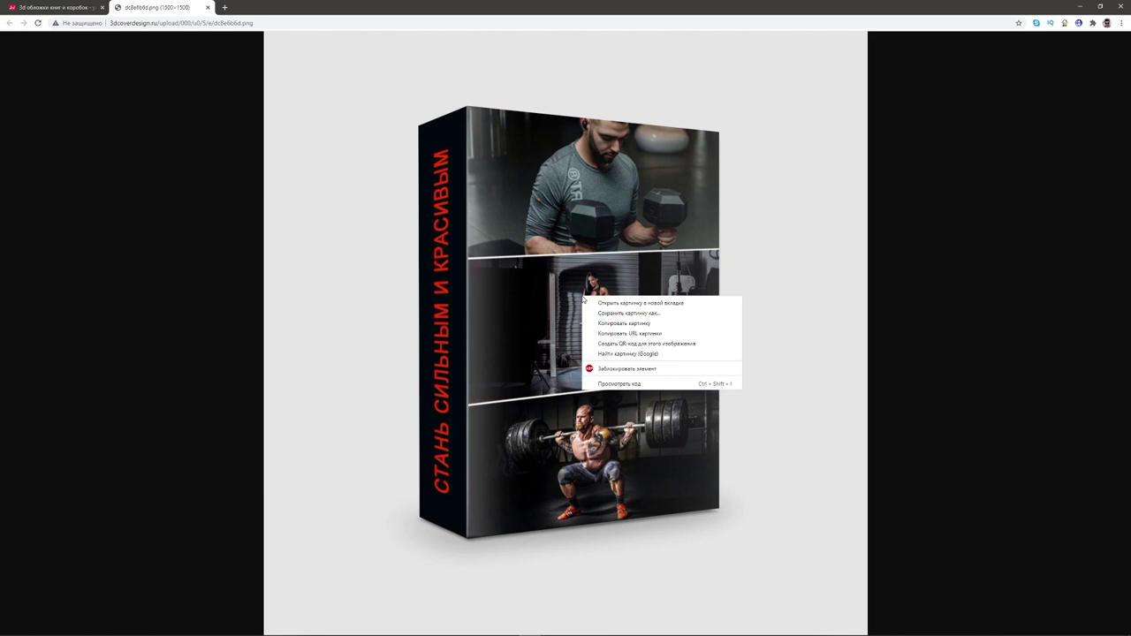
pyautogui.click(620, 315)
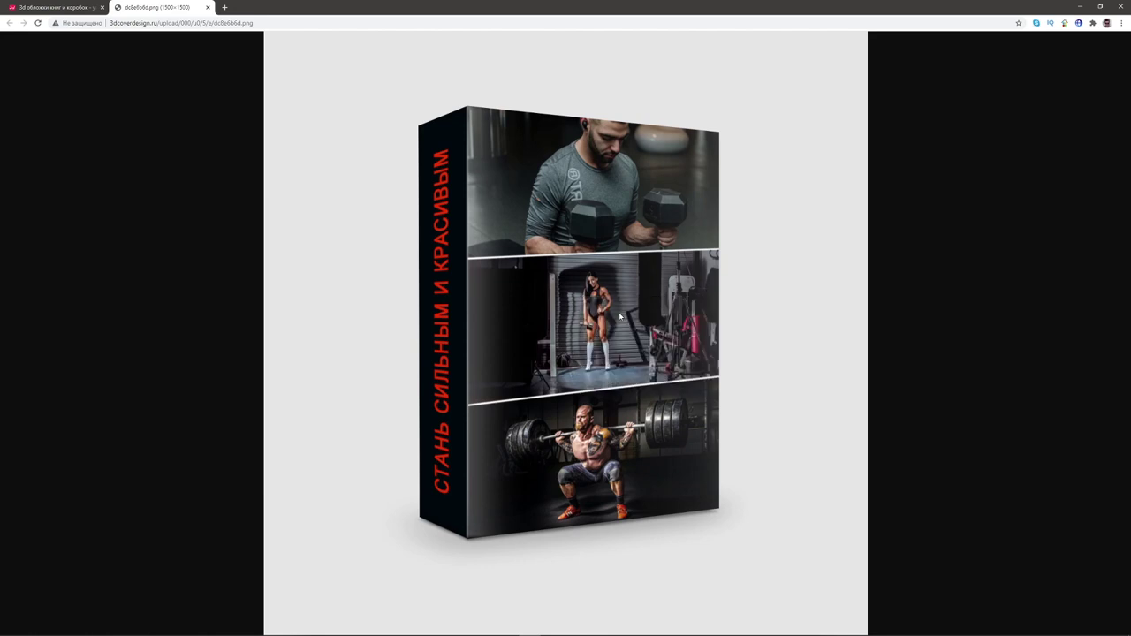
# - Save the render into the 3D BOX folder and return to Photoshop's untitled bokeh document
pyautogui.click(239, 22)
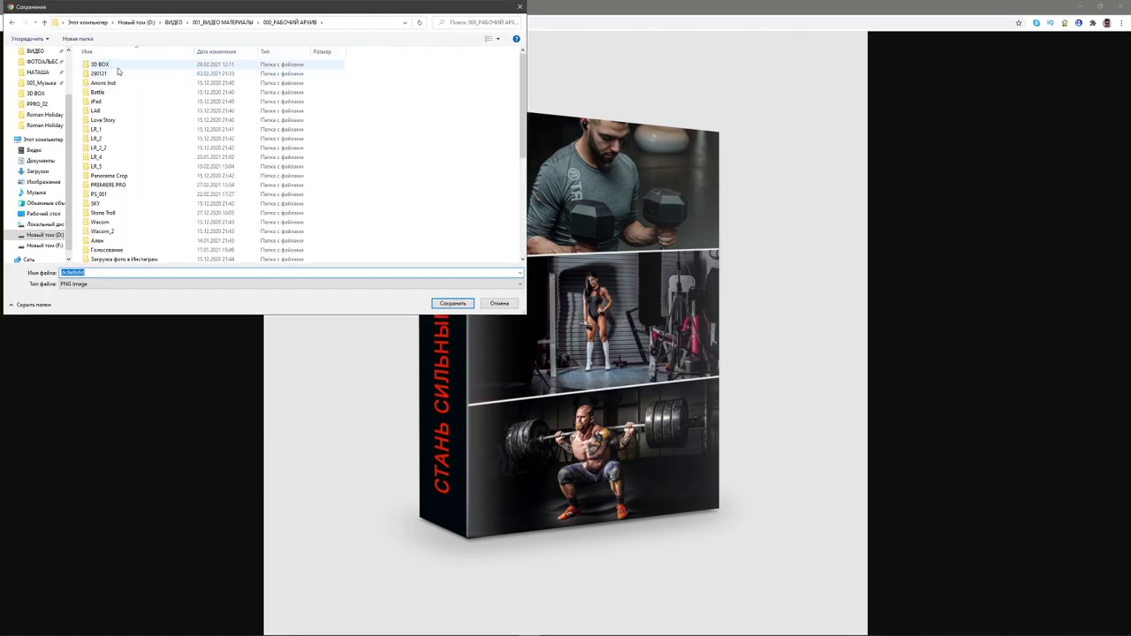
pyautogui.click(452, 303)
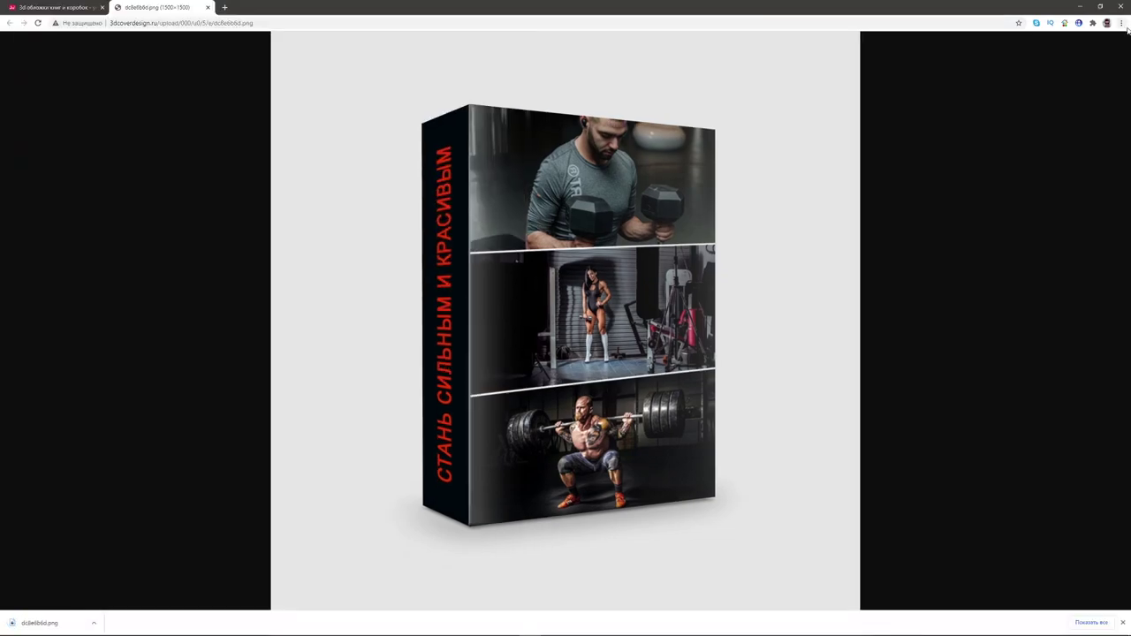
pyautogui.hotkey('alt', 'Tab')
pyautogui.click(457, 35)
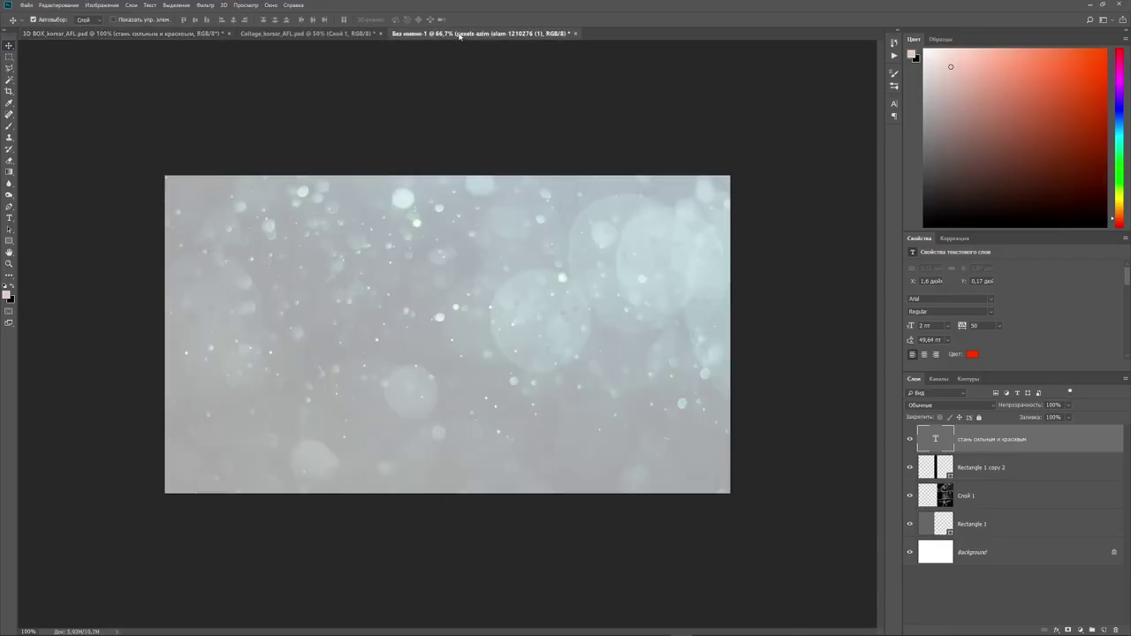
# - Place the saved 3D box render onto the grey bokeh background and position it slightly left of centre
pyautogui.click(1104, 5)
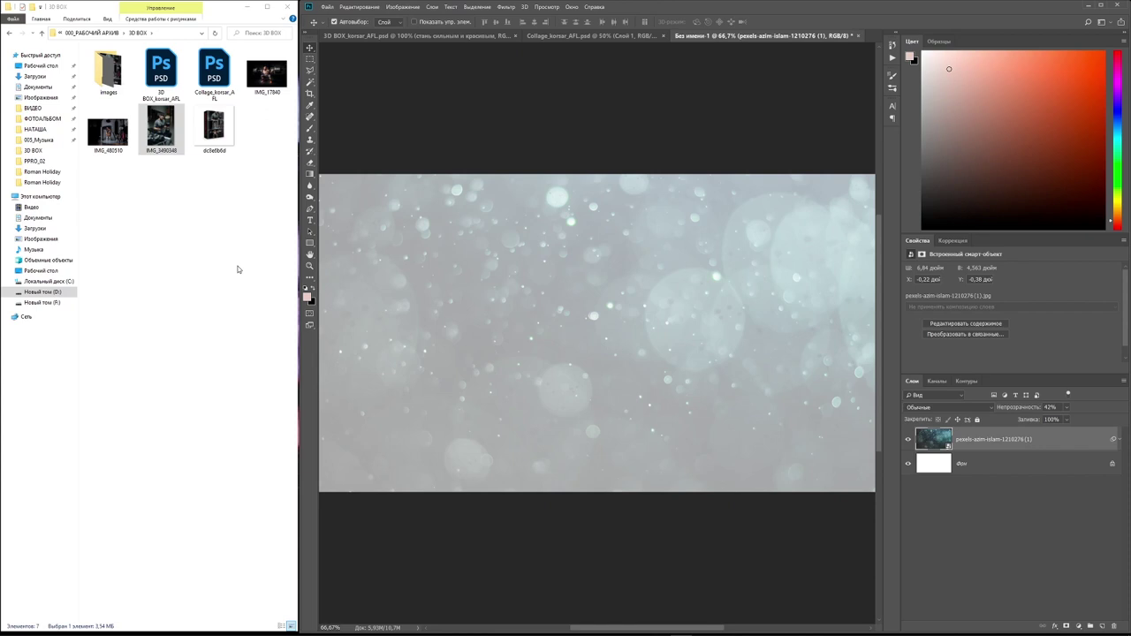
pyautogui.moveTo(203, 132)
pyautogui.mouseDown()
pyautogui.moveTo(212, 221)
pyautogui.moveTo(533, 346)
pyautogui.mouseUp()
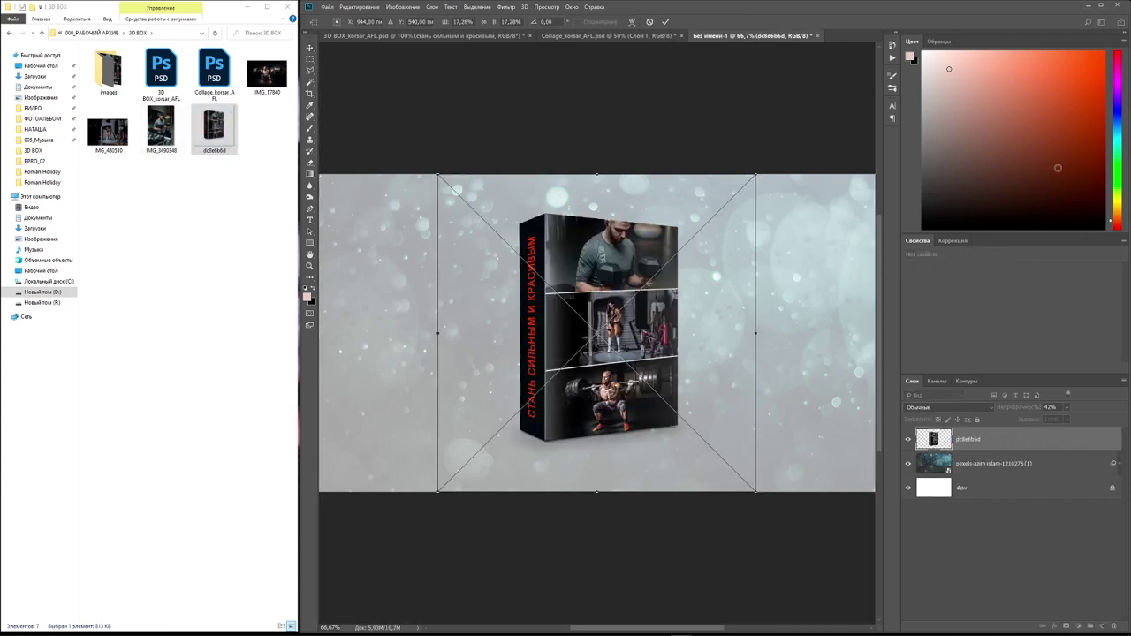
pyautogui.click(1101, 5)
pyautogui.moveTo(469, 424); pyautogui.dragTo(347, 424)
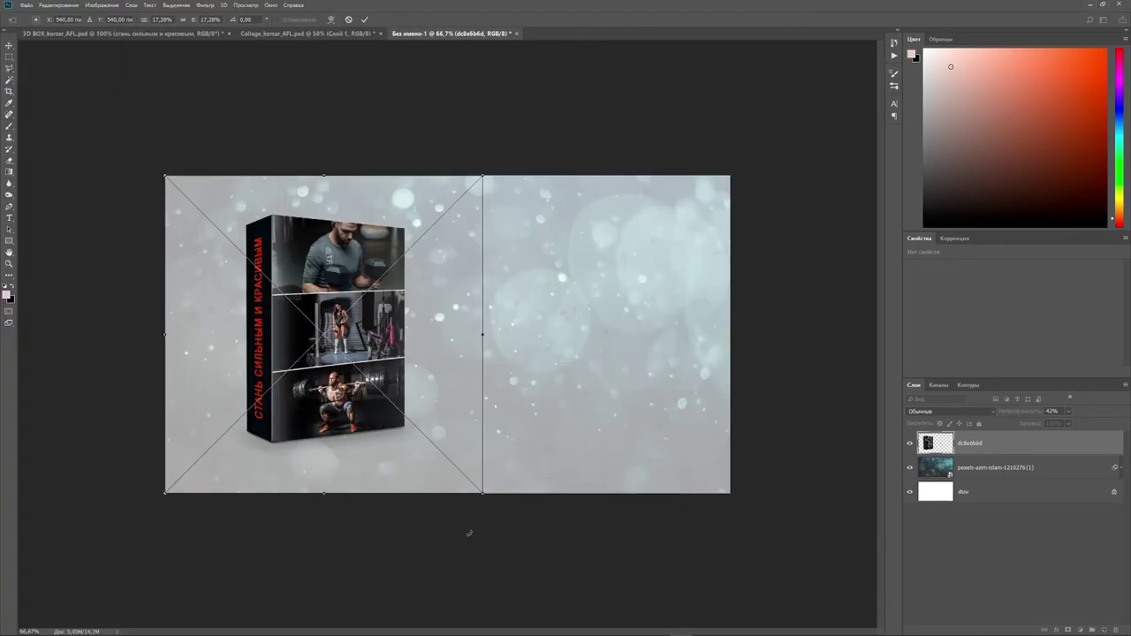
pyautogui.press('Return')
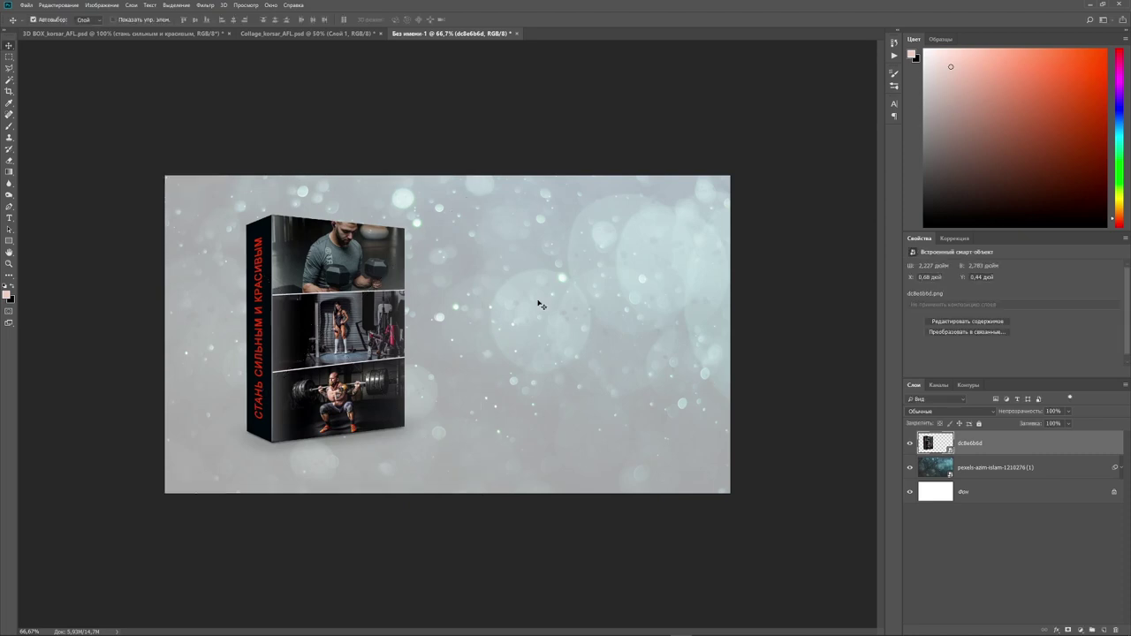
pyautogui.hotkey('ctrl', '1')
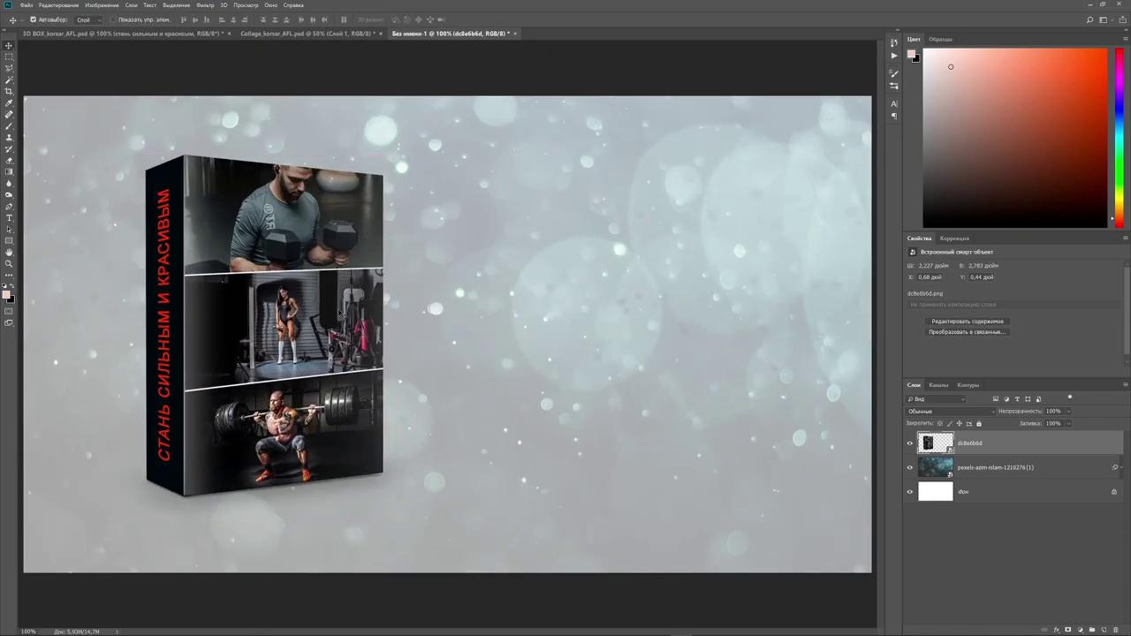
pyautogui.moveTo(311, 324); pyautogui.dragTo(505, 324)
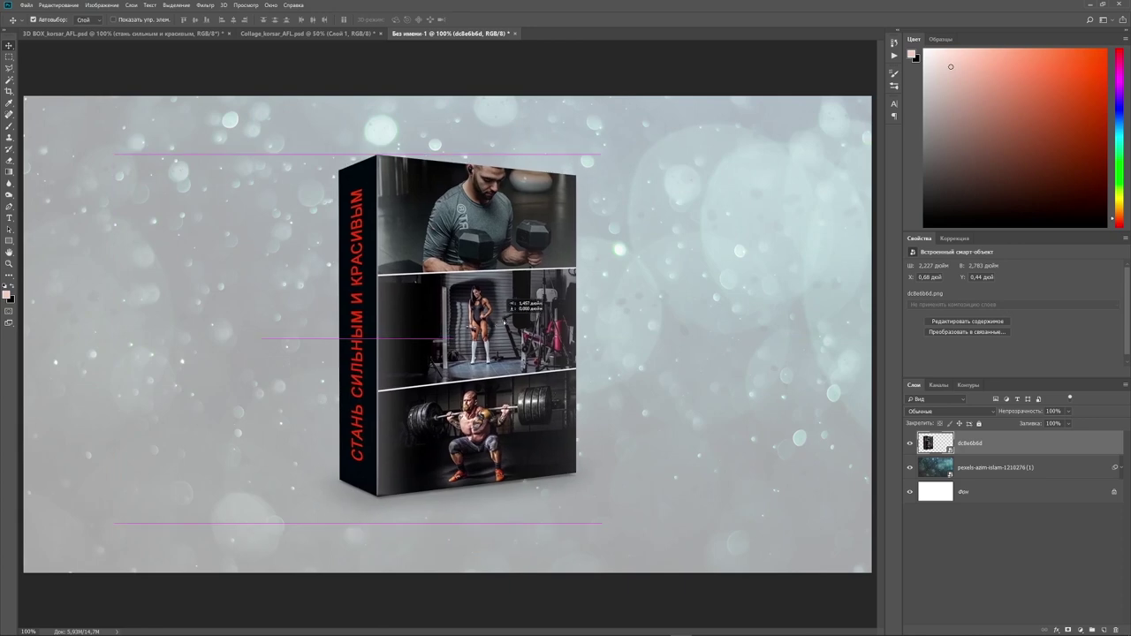
pyautogui.moveTo(505, 324); pyautogui.dragTo(498, 323)
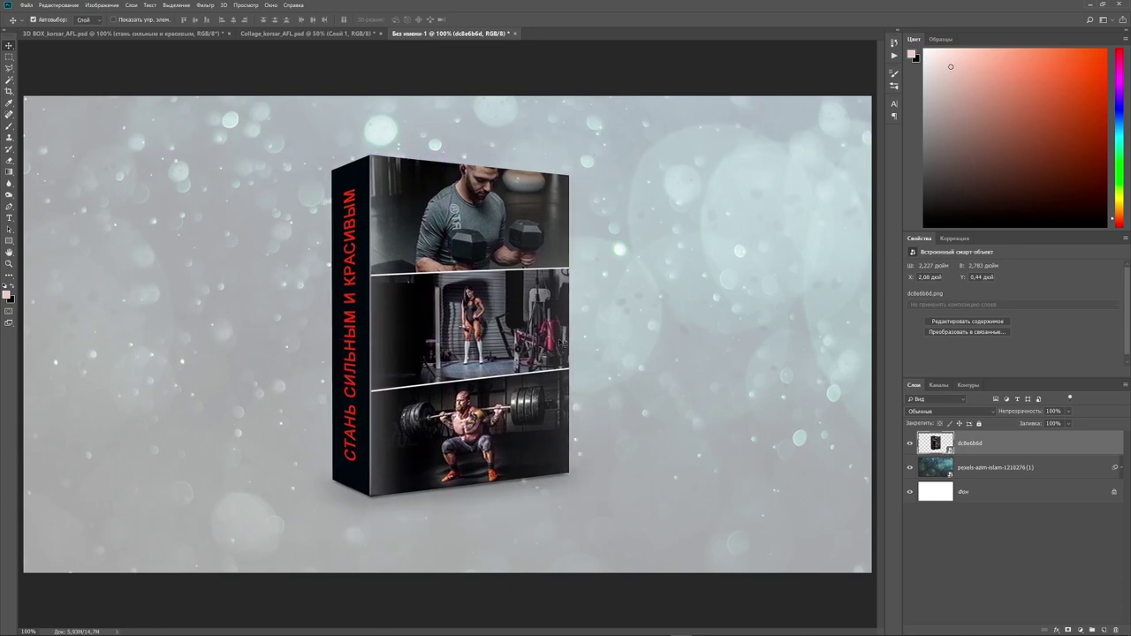